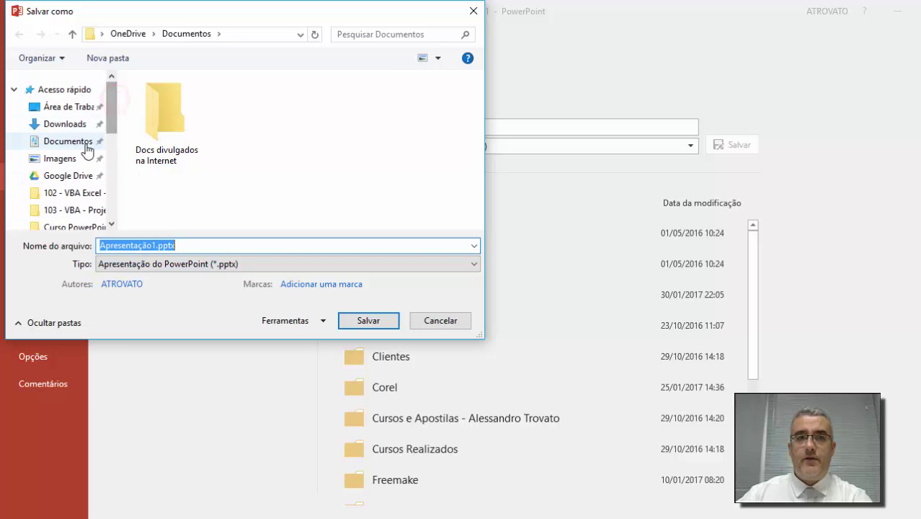
Step: Browse to the Youtube - Vídeos folder inside Documents as the save location for the presentation
left_click(86, 143)
left_click(187, 192)
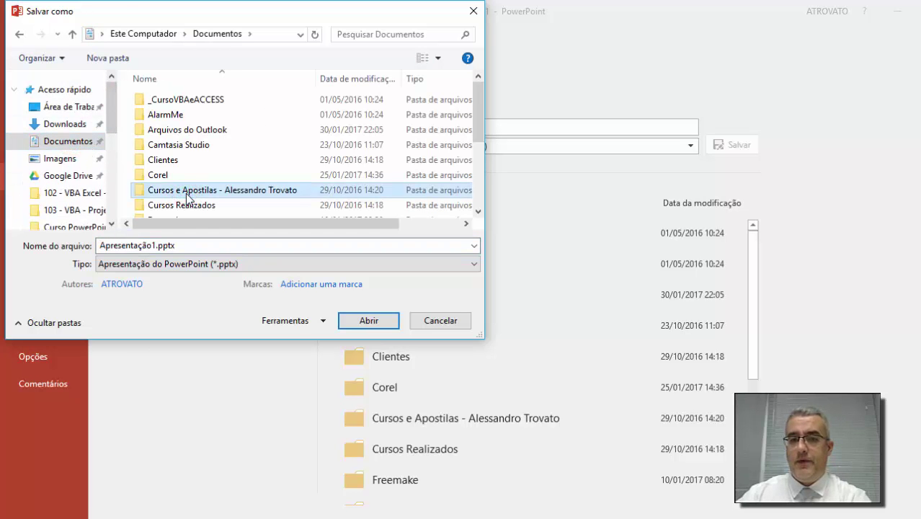
scroll(187, 194, "down", 3)
double_click(182, 191)
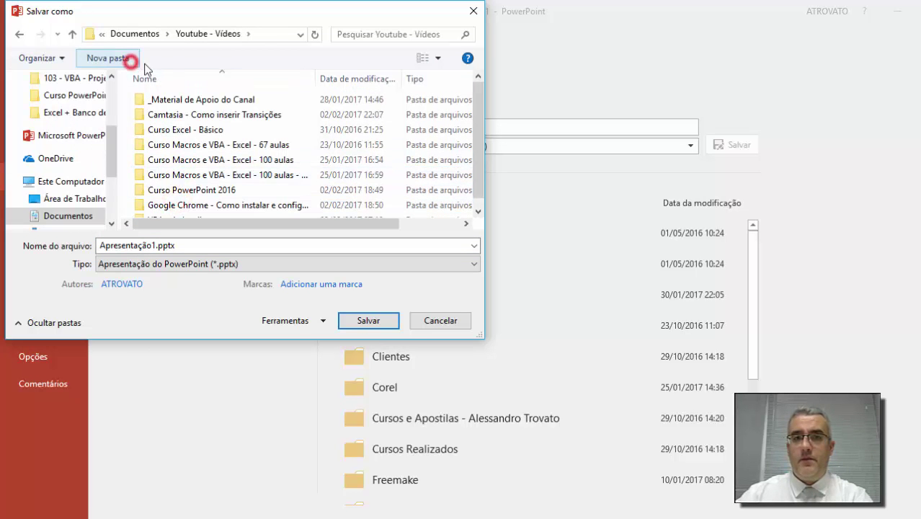
Step: Create a new folder named "Backups - Aula 01" in Youtube - Vídeos and open it
left_click(129, 62)
type("bACKUP")
key("BackSpace")
key("BackSpace")
key("BackSpace")
key("BackSpace")
key("BackSpace")
key("BackSpace")
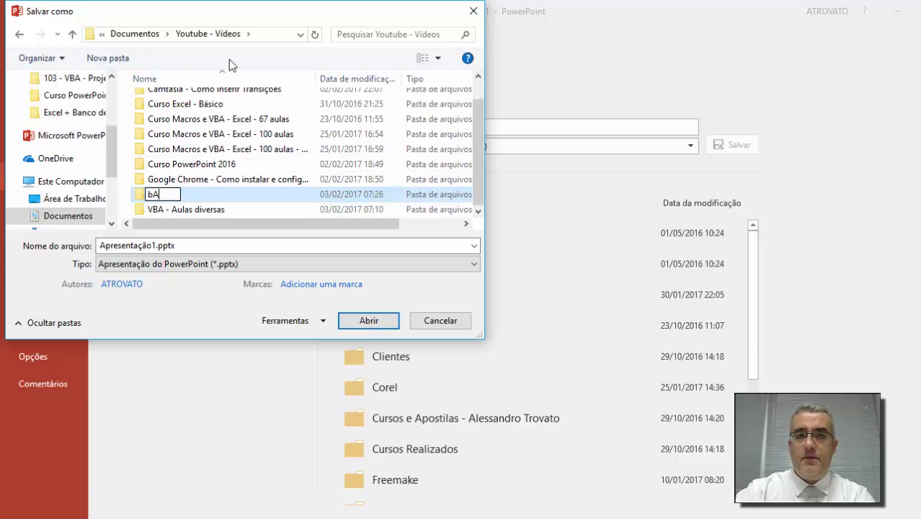
type("Backups ")
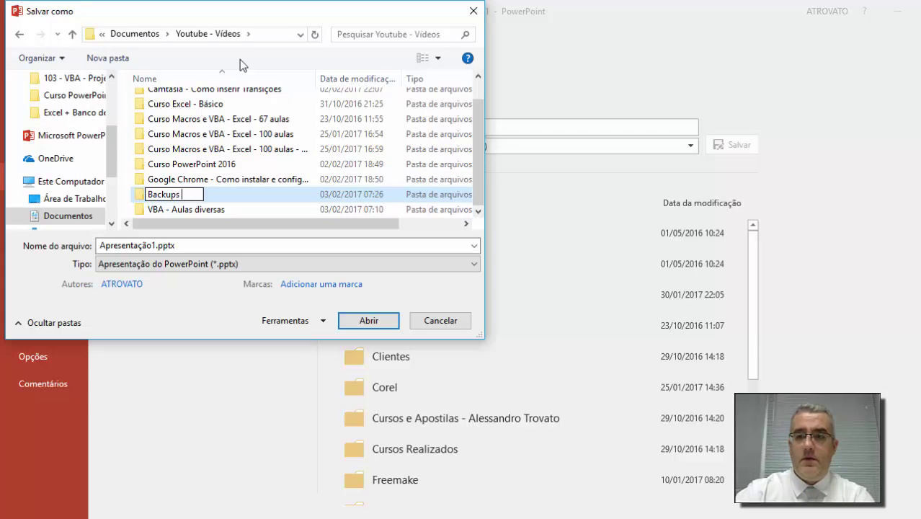
type("- Aula 01")
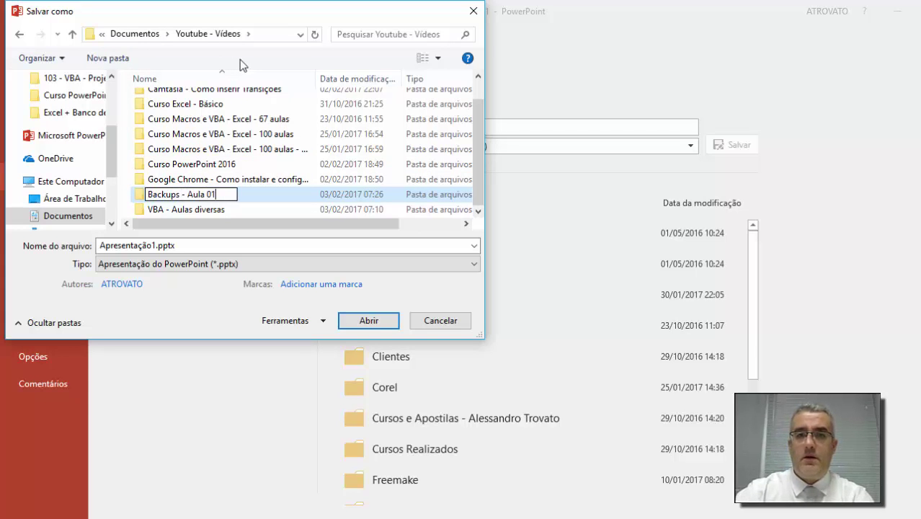
key("Return")
double_click(168, 98)
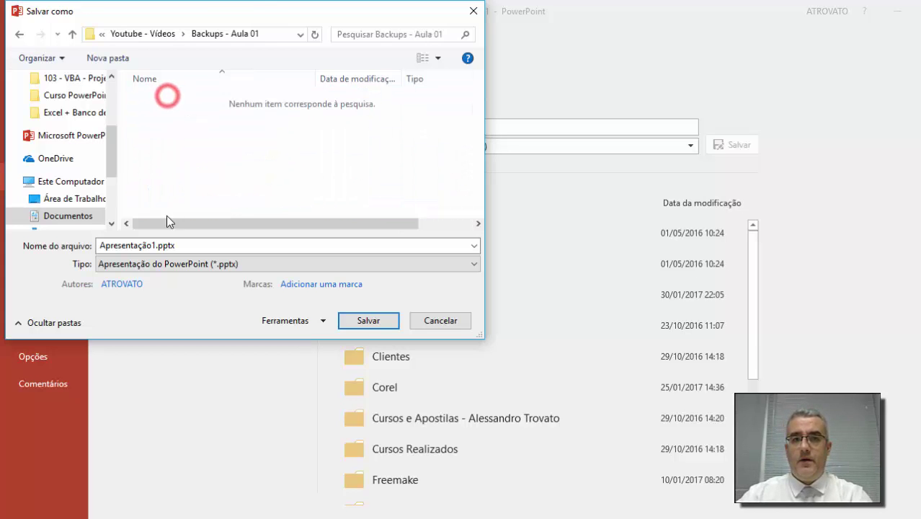
Step: Save the presentation under the file name Backups in the Backups - Aula 01 folder
left_click(169, 245)
type("Backu")
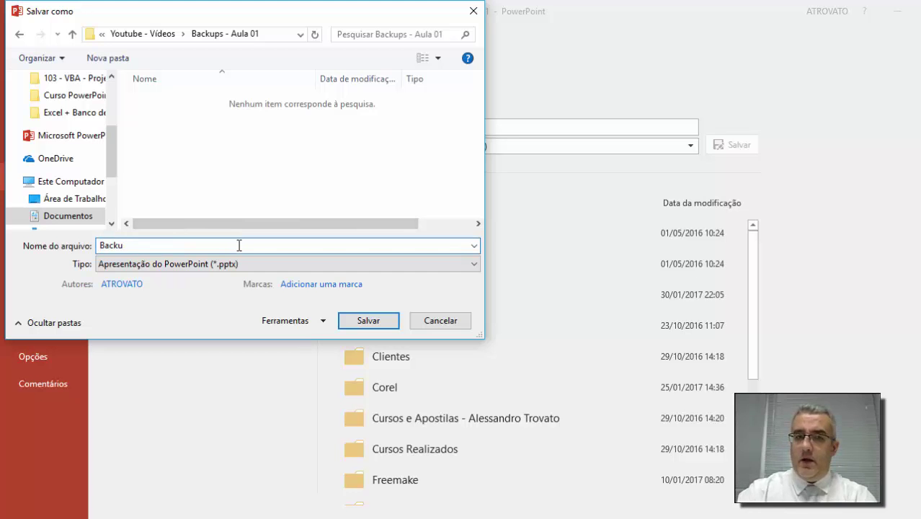
type("sps")
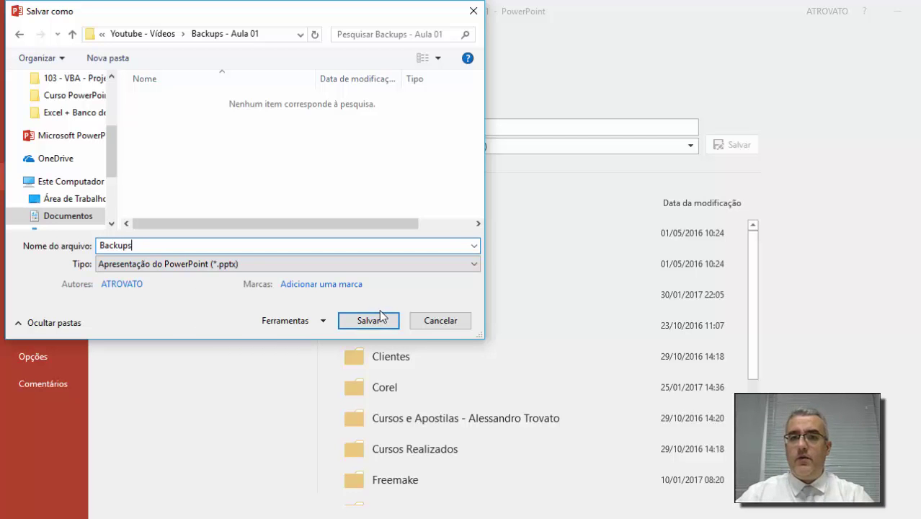
left_click(375, 317)
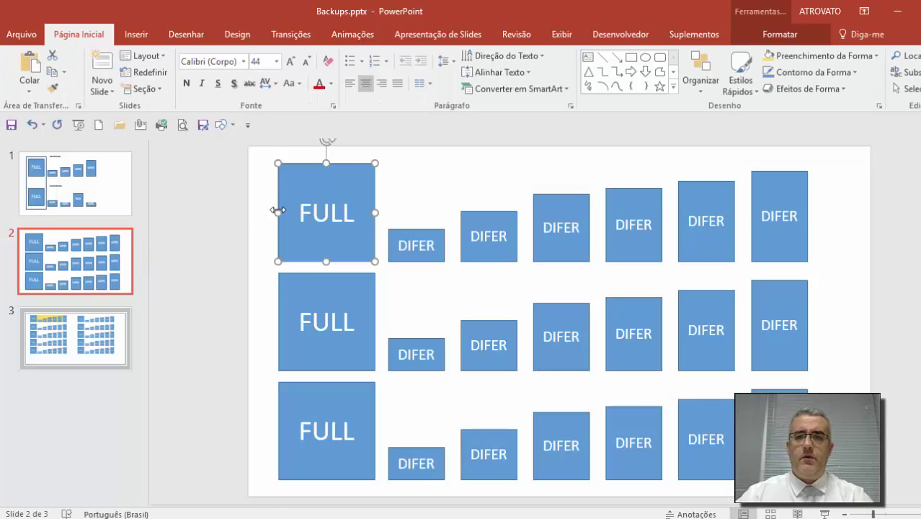
left_click(268, 170)
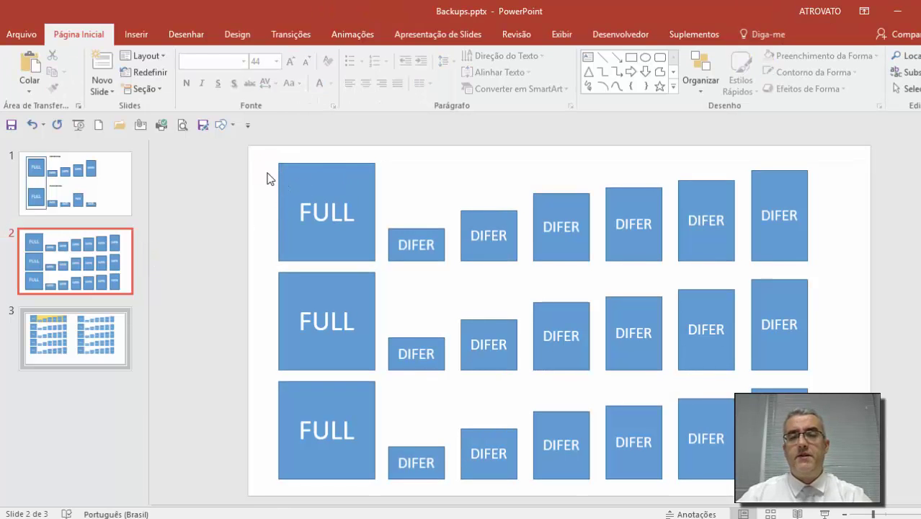
left_click(468, 156)
left_click(460, 142)
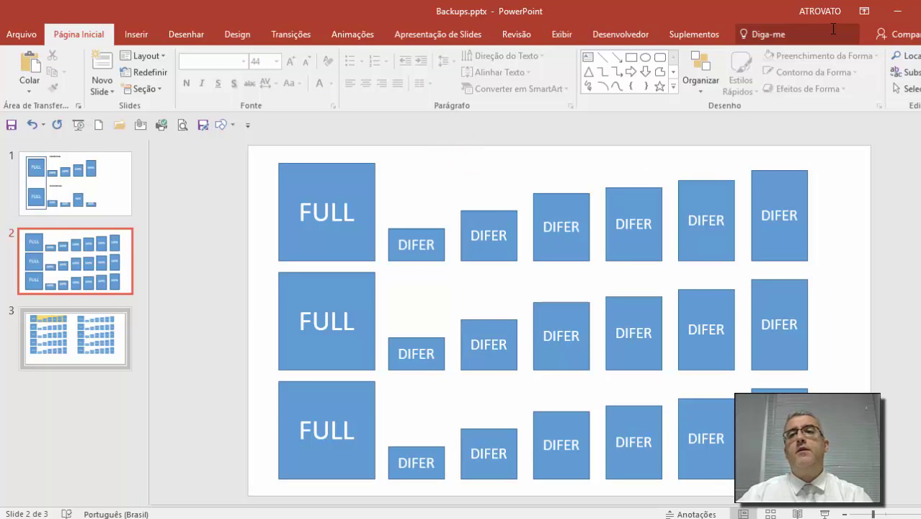
left_click(347, 53)
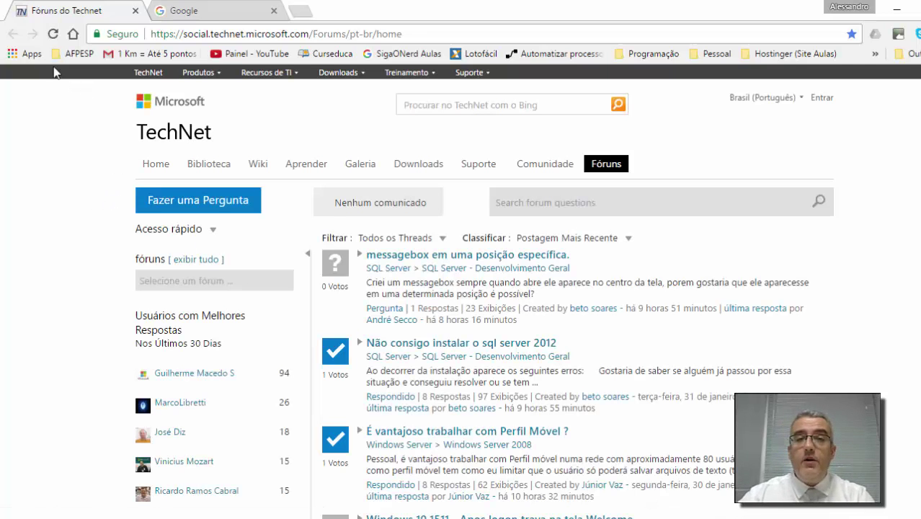
Step: In Chrome, close the TechNet forums page and search Google for "cobian backup"
left_click(135, 12)
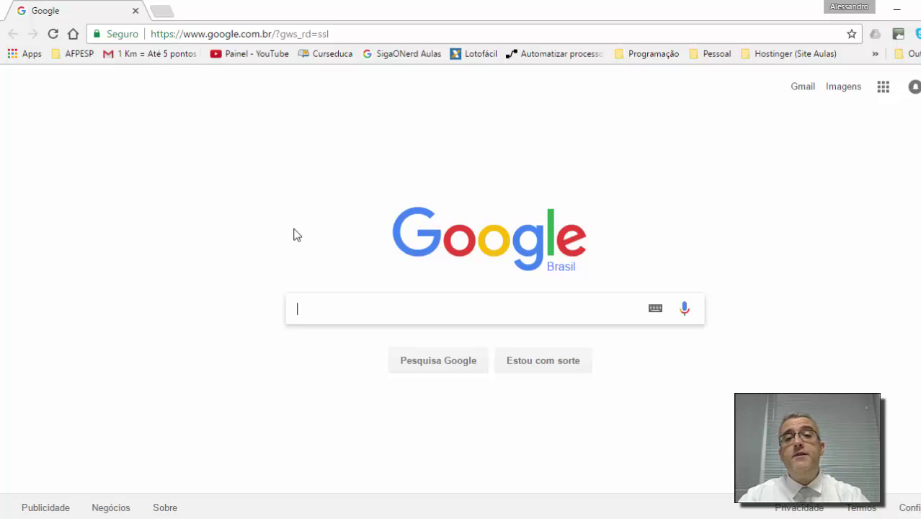
left_click(323, 299)
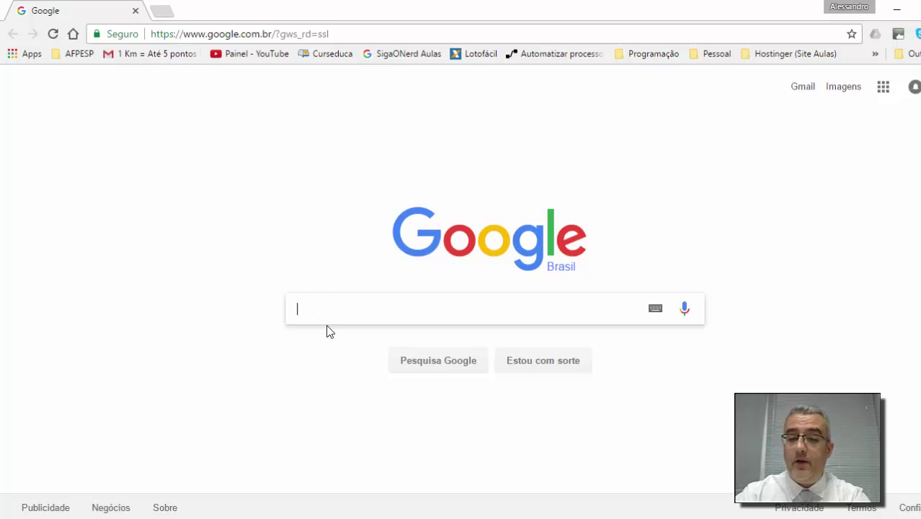
type("cobian")
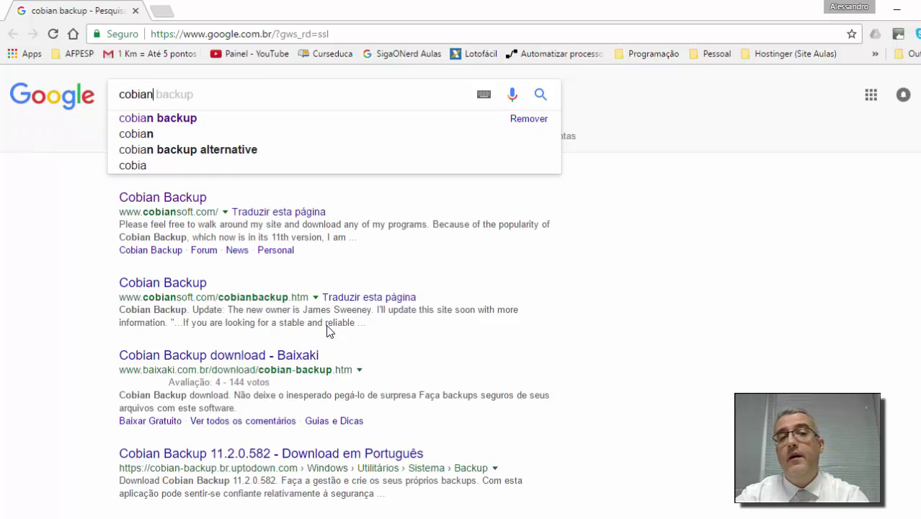
type(" backup")
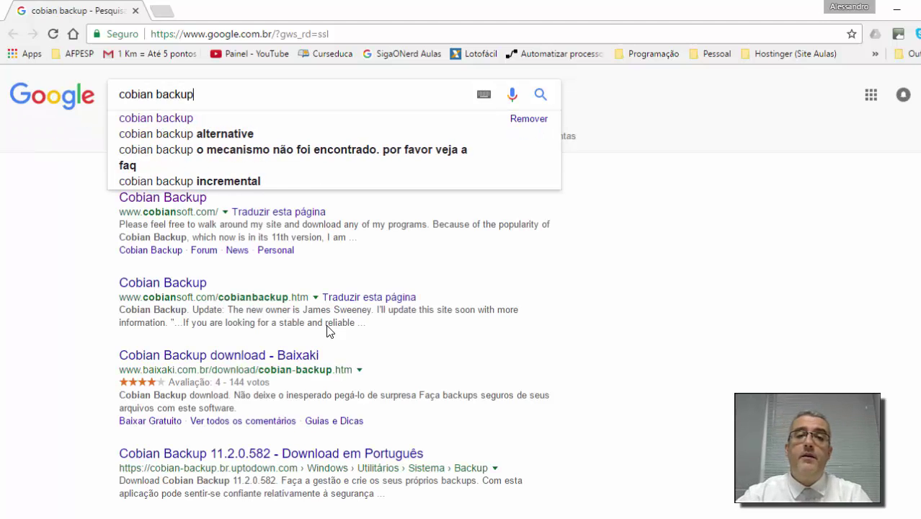
key("Return")
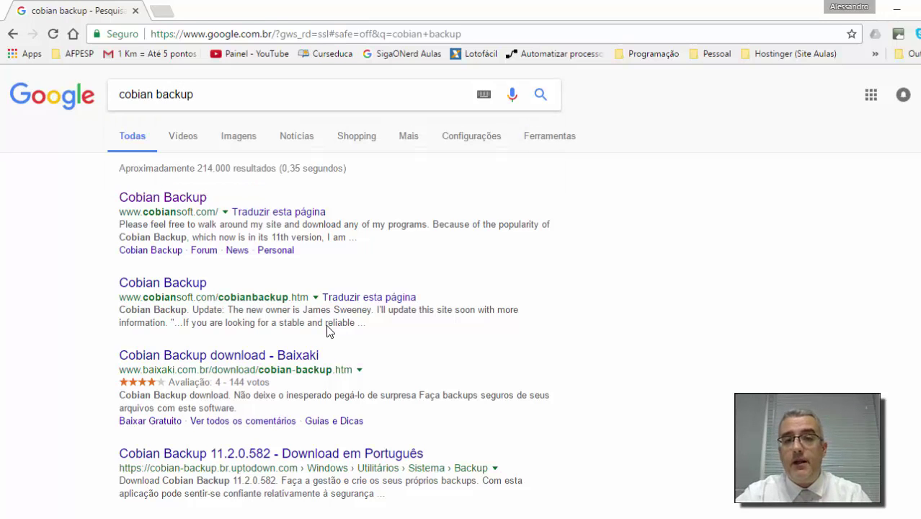
Step: Open the Cobian Backup page of the CobianSoft site and download Cobian Backup 11 (Gravity), choosing to keep cbSetup.exe
left_click(179, 200)
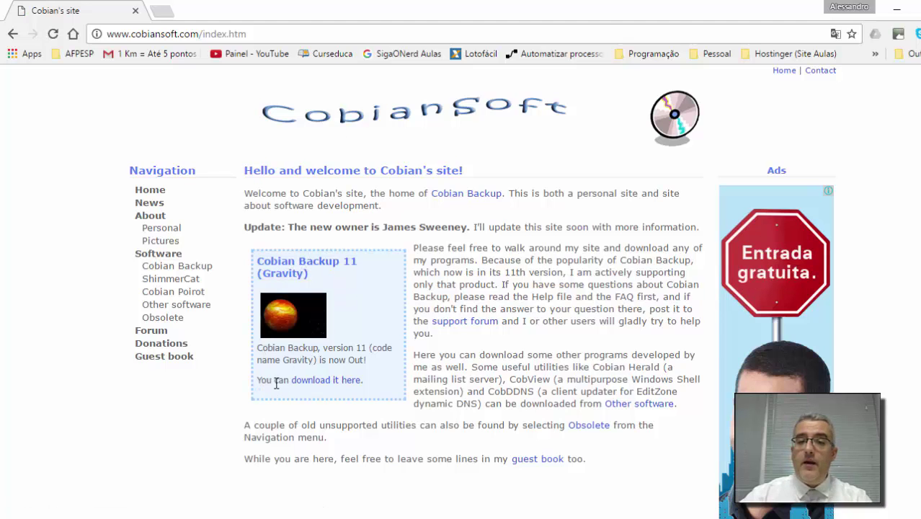
left_click(332, 382)
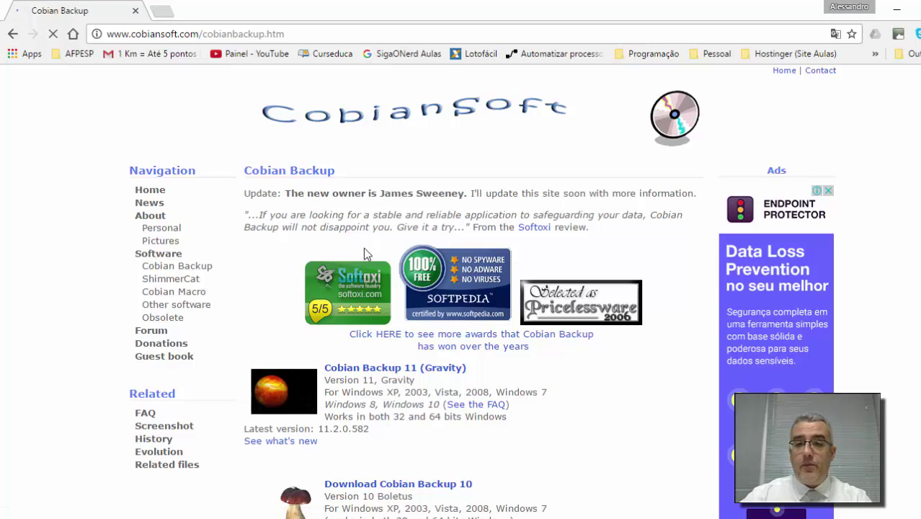
scroll(414, 214, "down", 1)
scroll(413, 214, "down", 1)
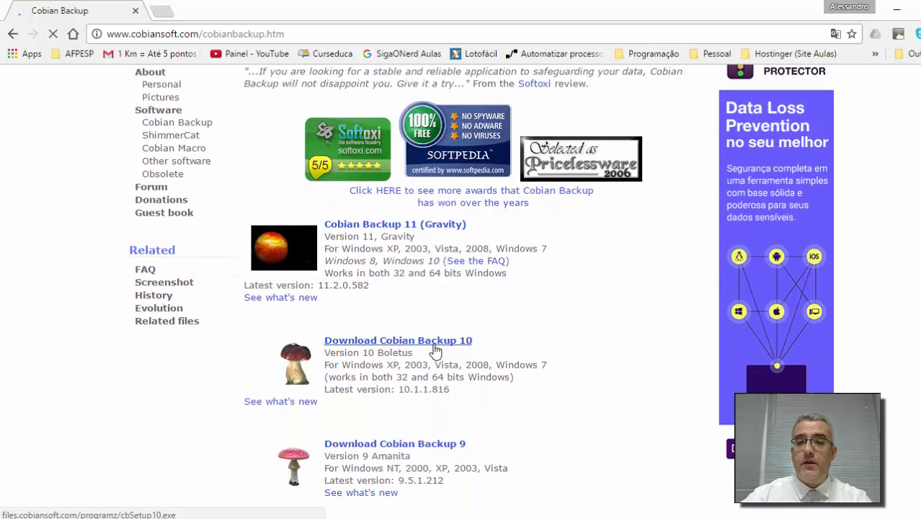
scroll(422, 445, "down", 3)
scroll(428, 354, "up", 5)
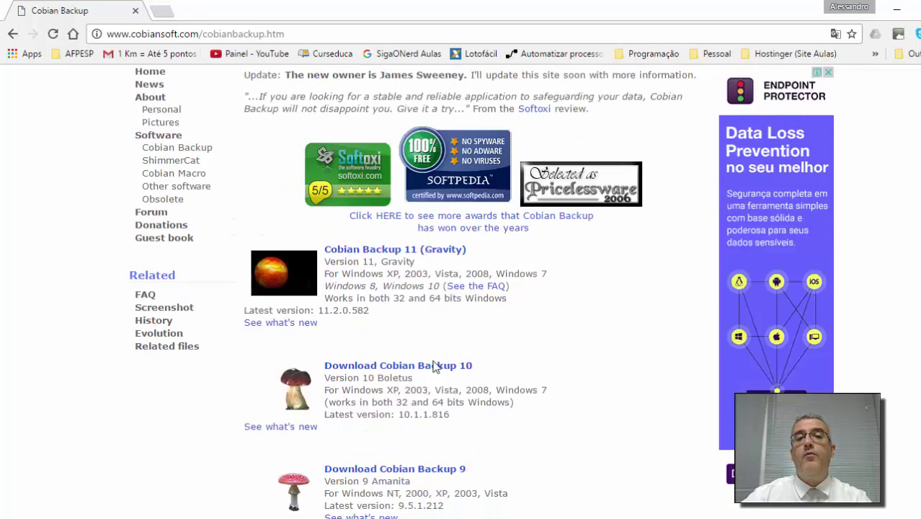
left_click(408, 369)
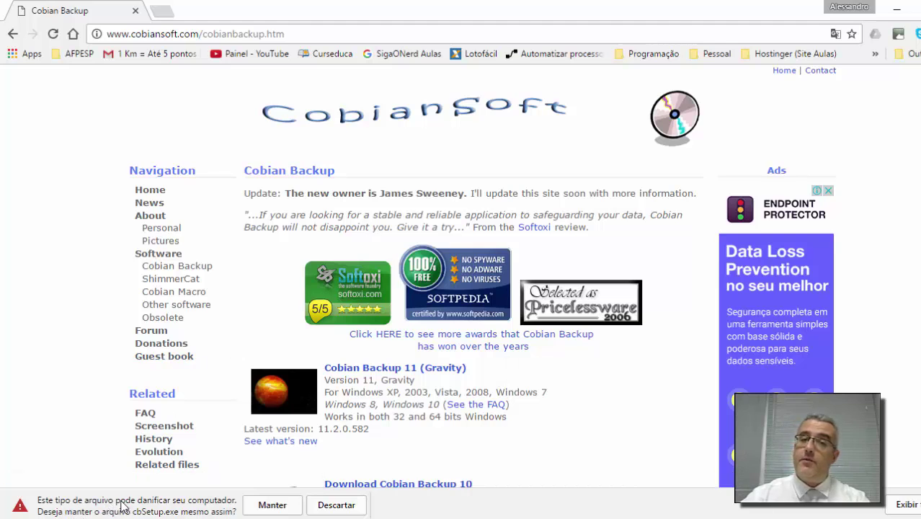
left_click(256, 503)
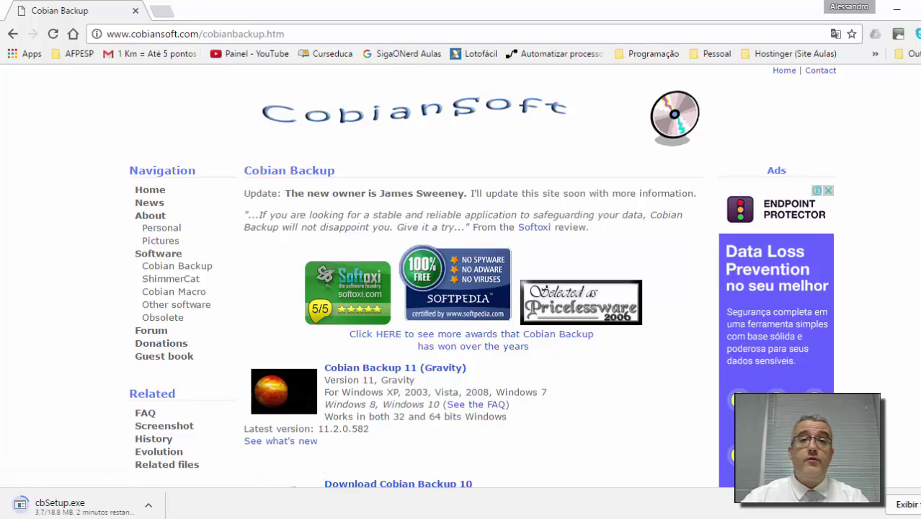
Step: Choose to continue the installer download when exiting the browser, and close the Cobian Backup page
key("alt+F4")
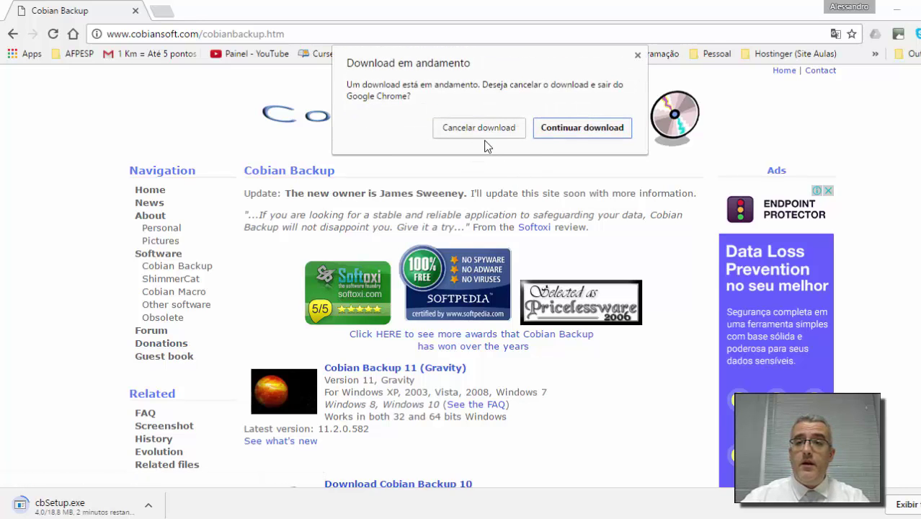
left_click(570, 127)
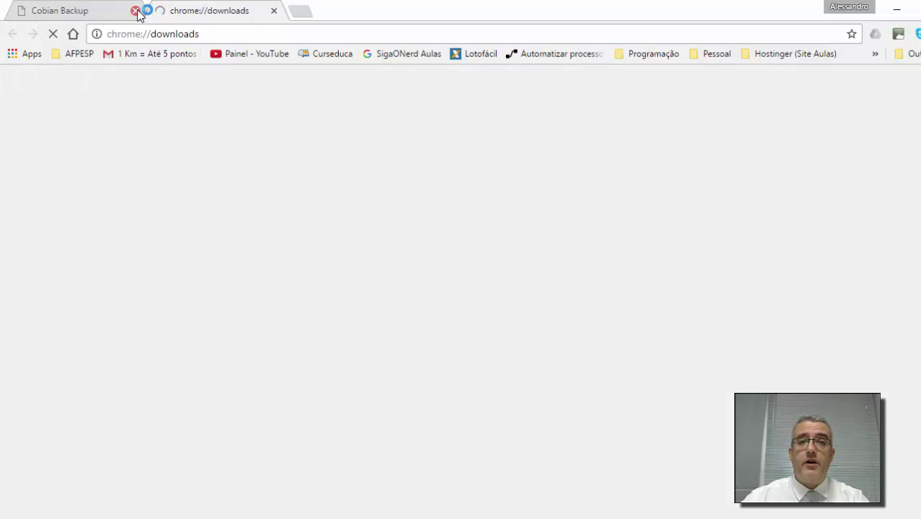
left_click(135, 11)
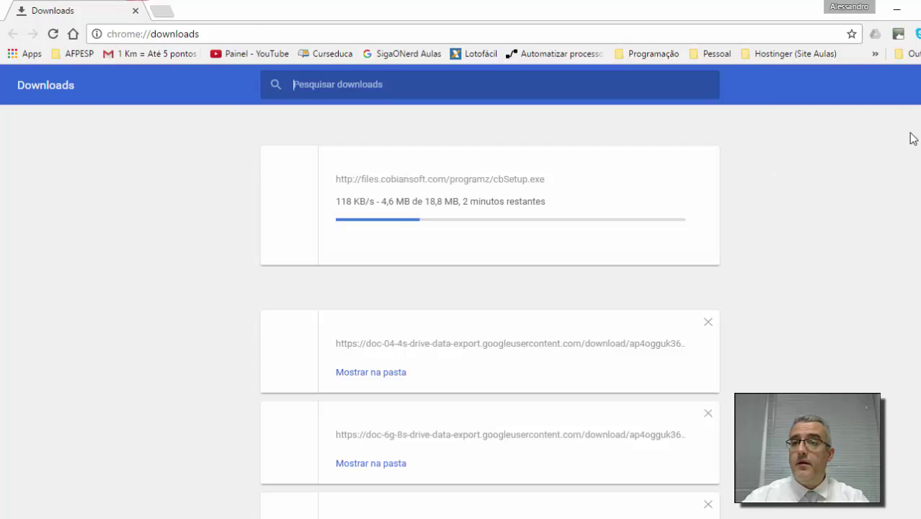
Step: Clear the older entries from the downloads list, run the downloaded cbSetup.exe and minimize the browser
left_click(910, 85)
left_click(858, 94)
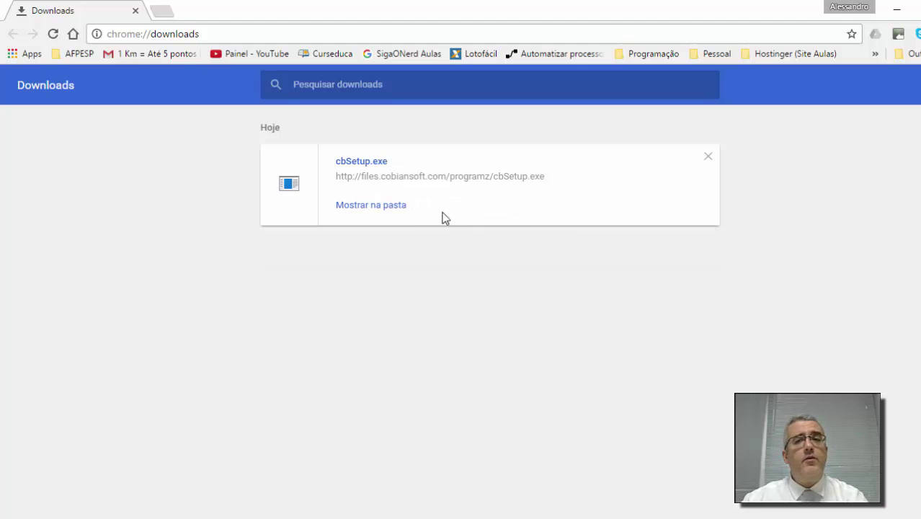
left_click(377, 160)
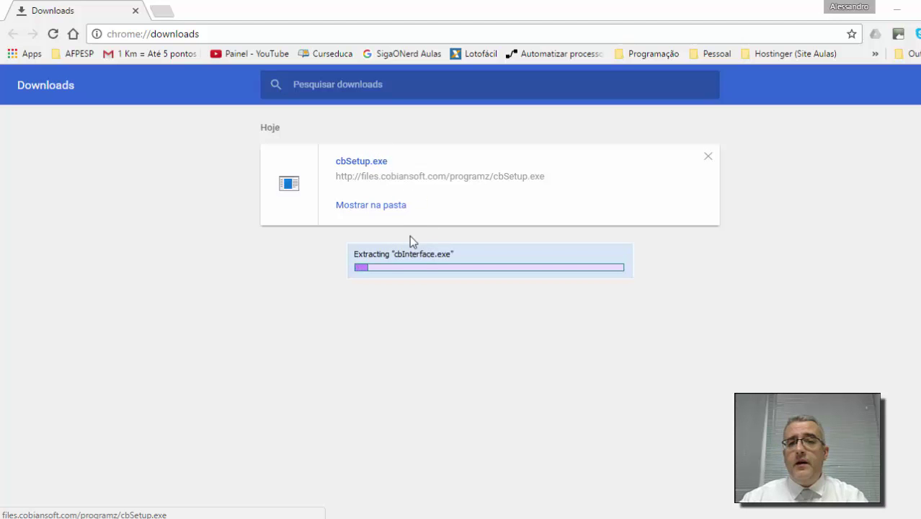
left_click(897, 8)
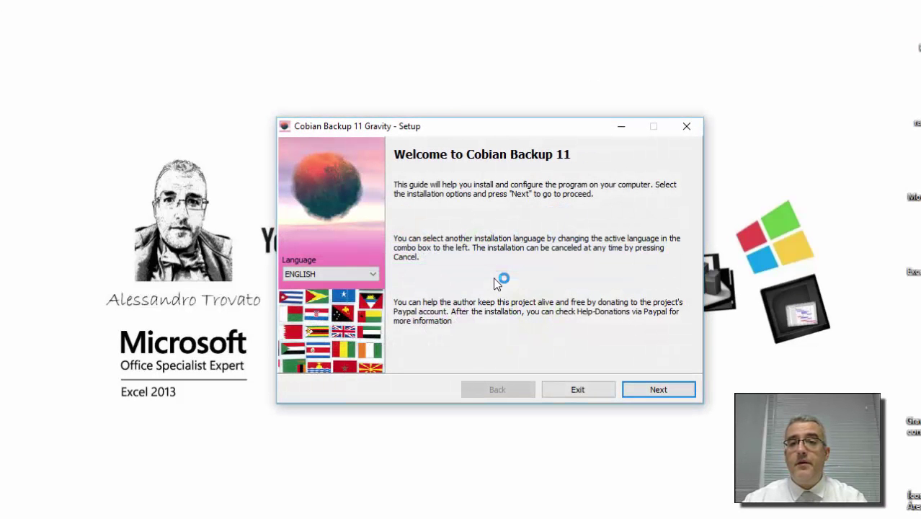
Step: Accept the license conditions in the Cobian Backup 11 setup and keep the default installation directory and options
left_click(653, 389)
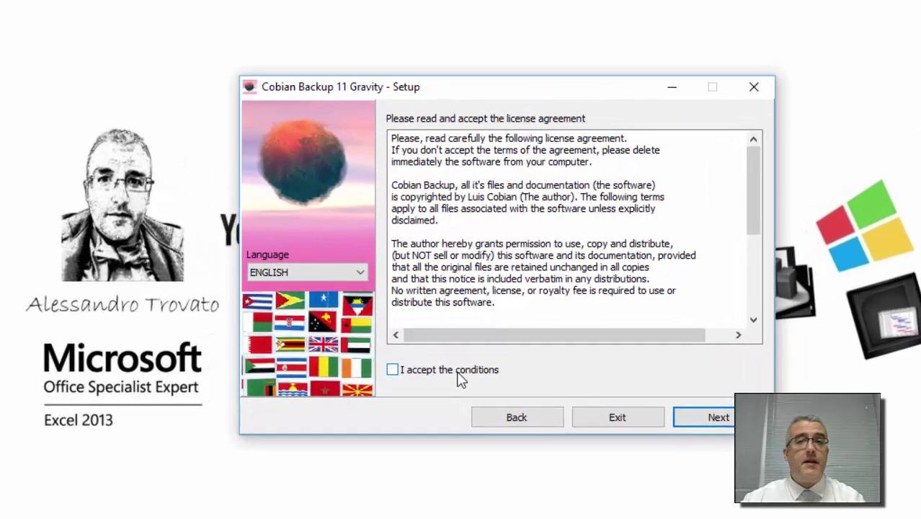
left_click(450, 352)
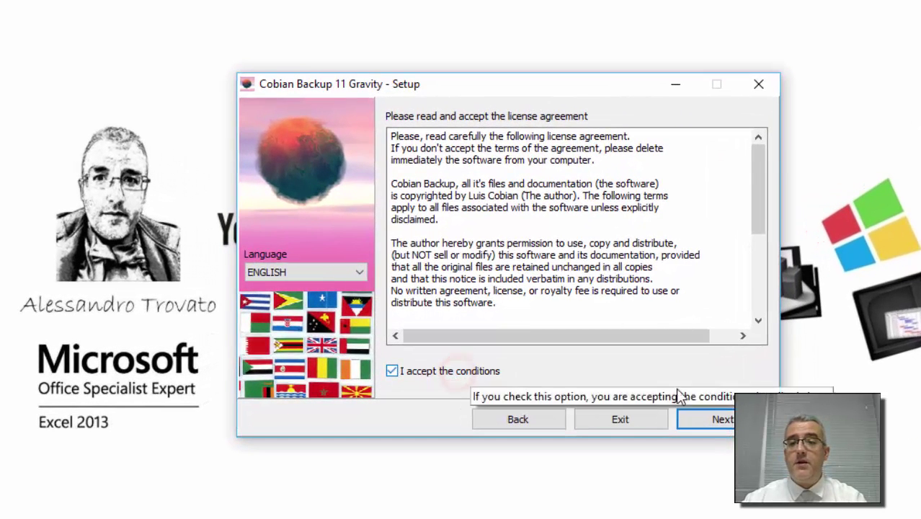
left_click(705, 419)
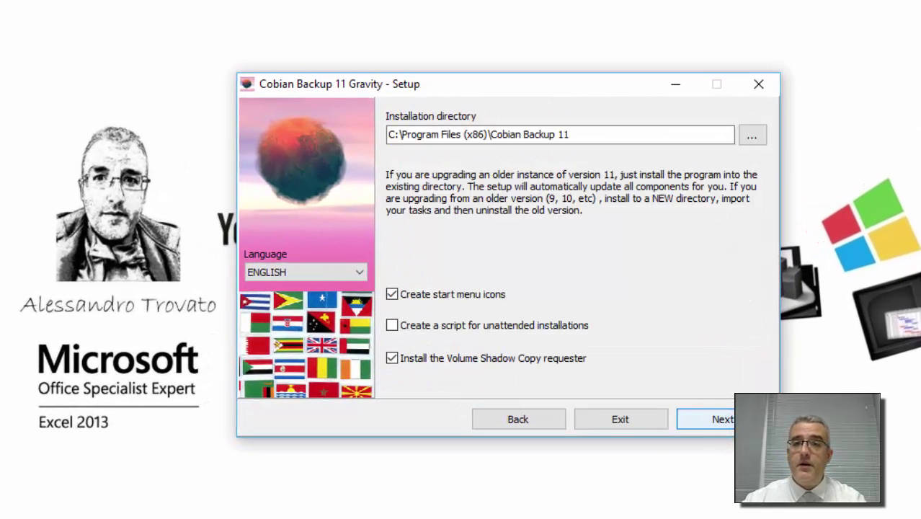
left_click(706, 419)
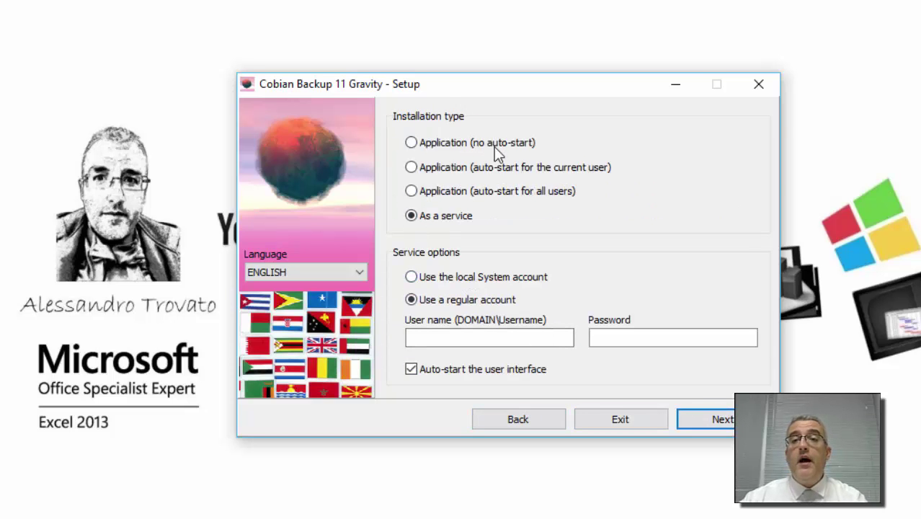
Step: Set the service options of the installation to use the local System account
left_click_drag(446, 93, 439, 90)
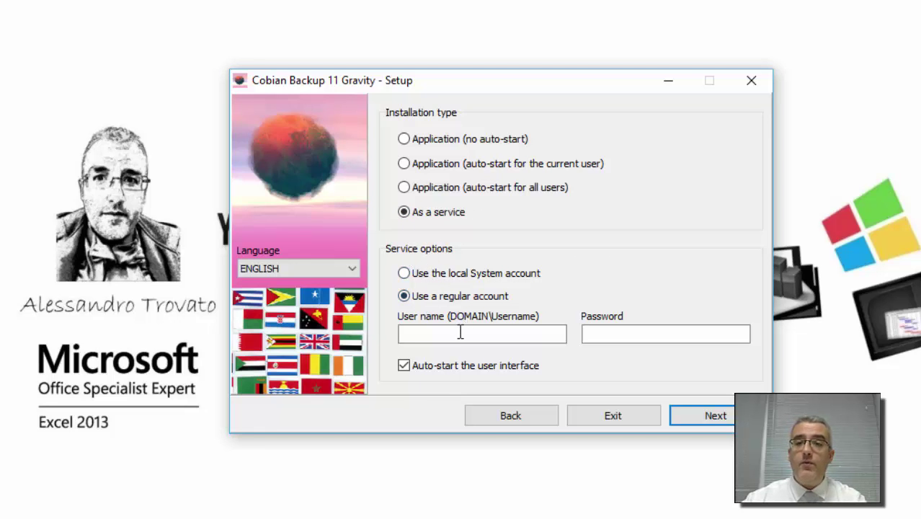
left_click(458, 275)
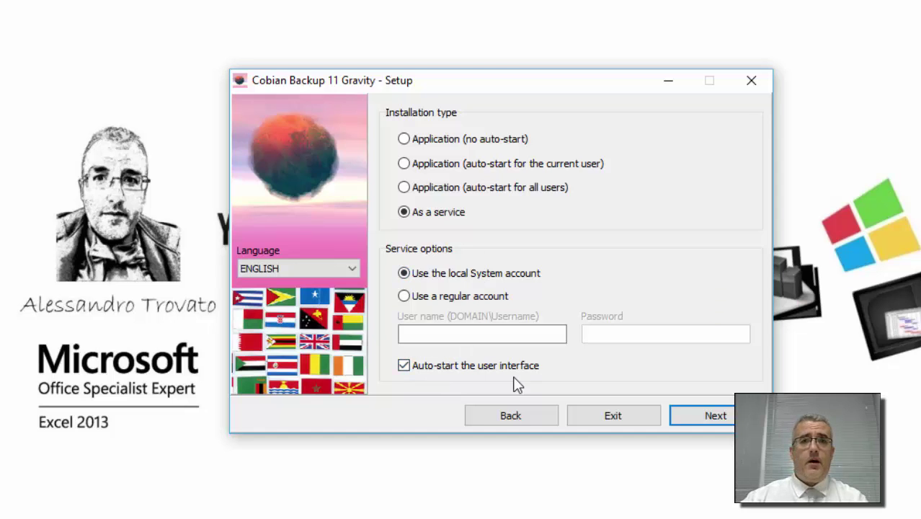
Step: Accept using the local System account, install Cobian Backup 11 and finish the setup
left_click(693, 410)
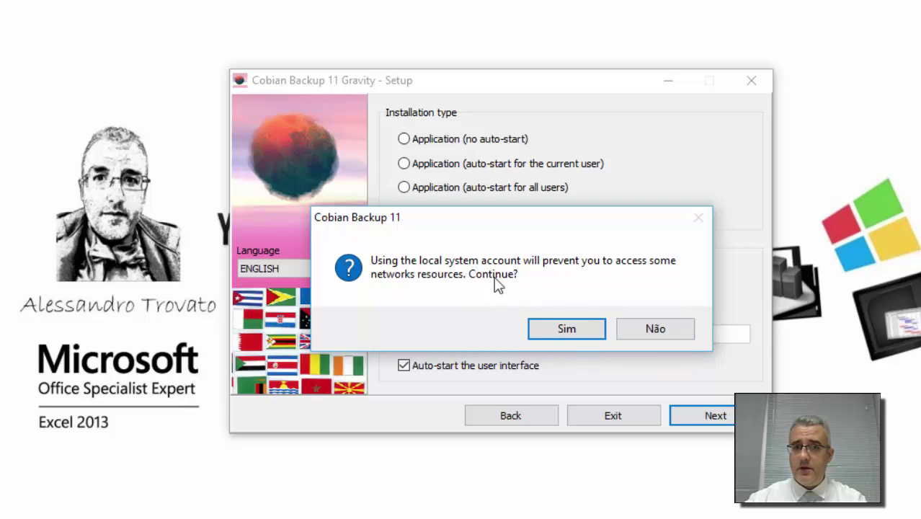
left_click(568, 325)
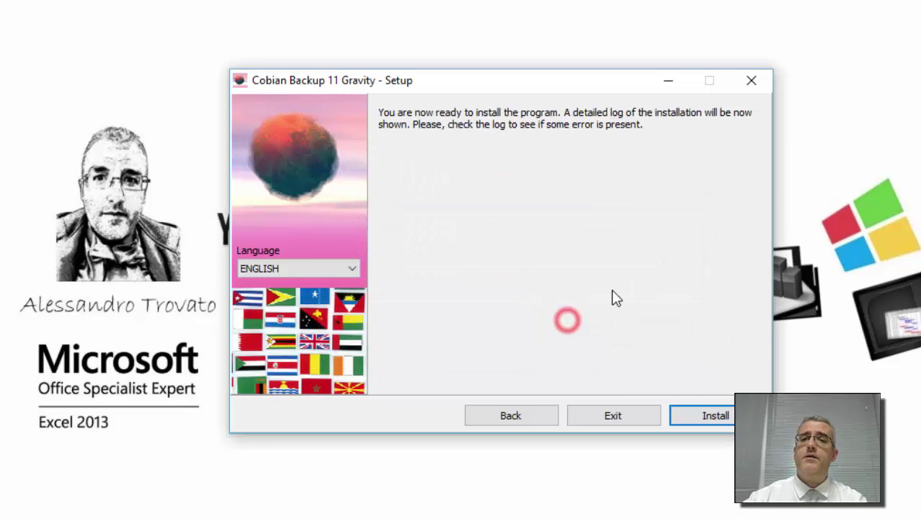
left_click(716, 415)
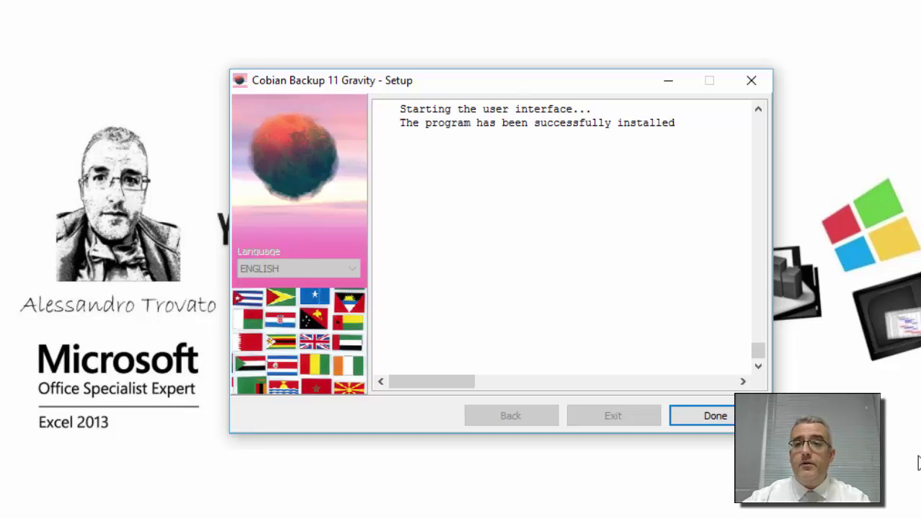
left_click(728, 416)
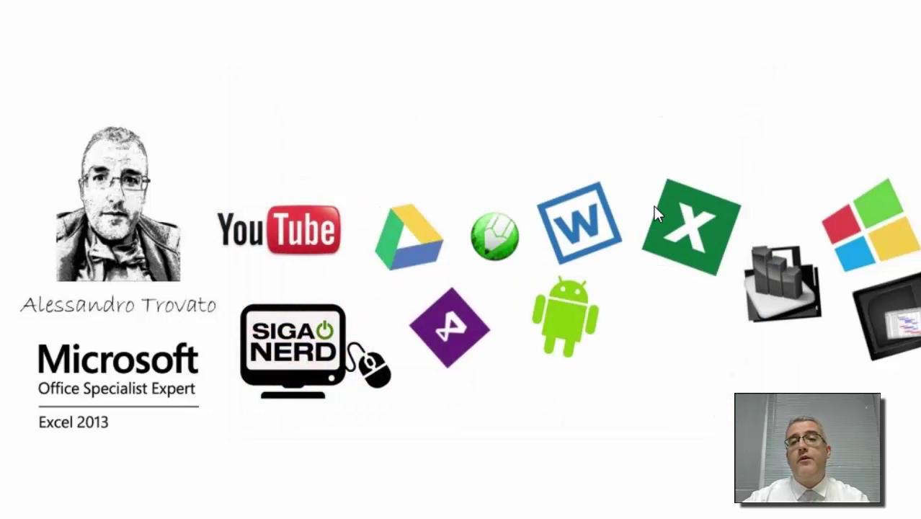
Step: Launch Cobian Backup 11, dismiss the running-instance warning and reposition the main window on the desktop
left_click(533, 209)
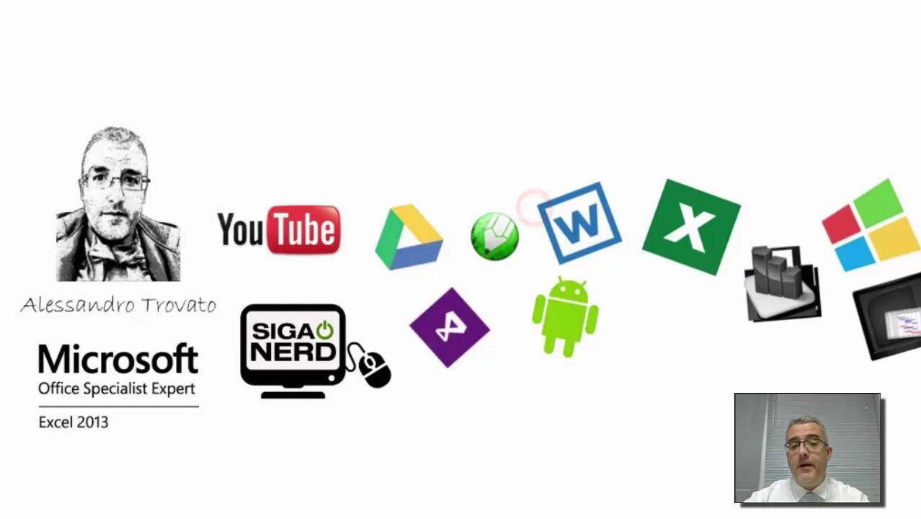
left_click(51, 514)
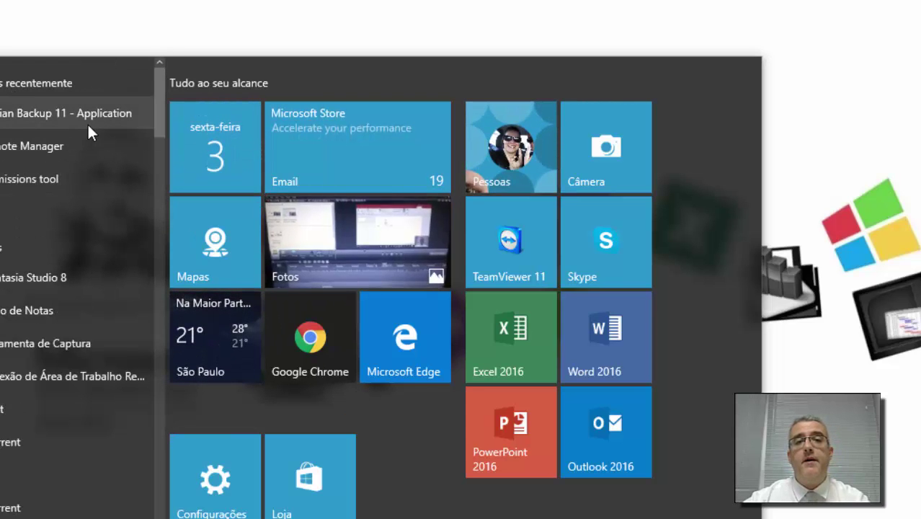
left_click(32, 118)
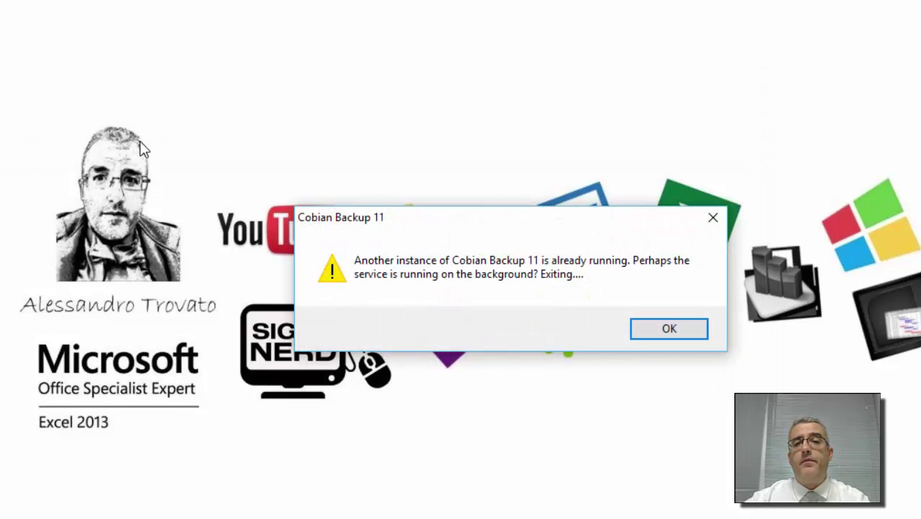
left_click(678, 329)
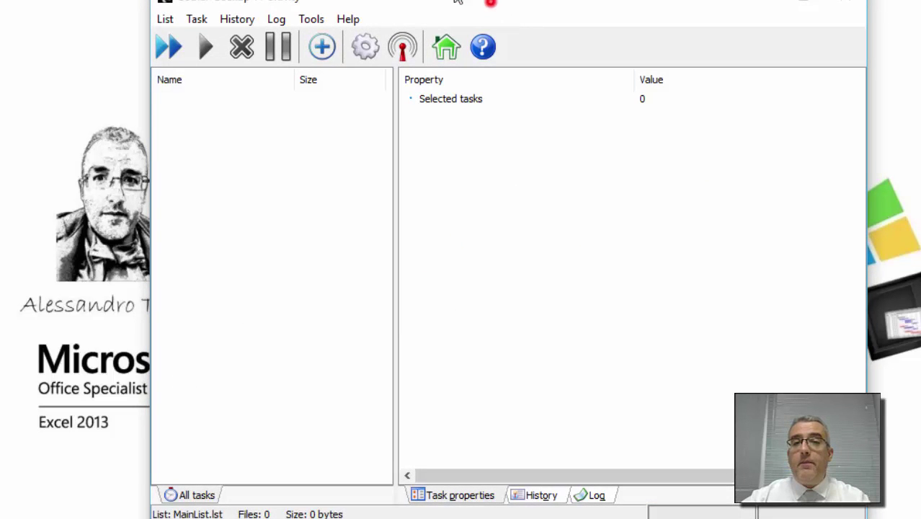
left_click_drag(490, 6, 419, 0)
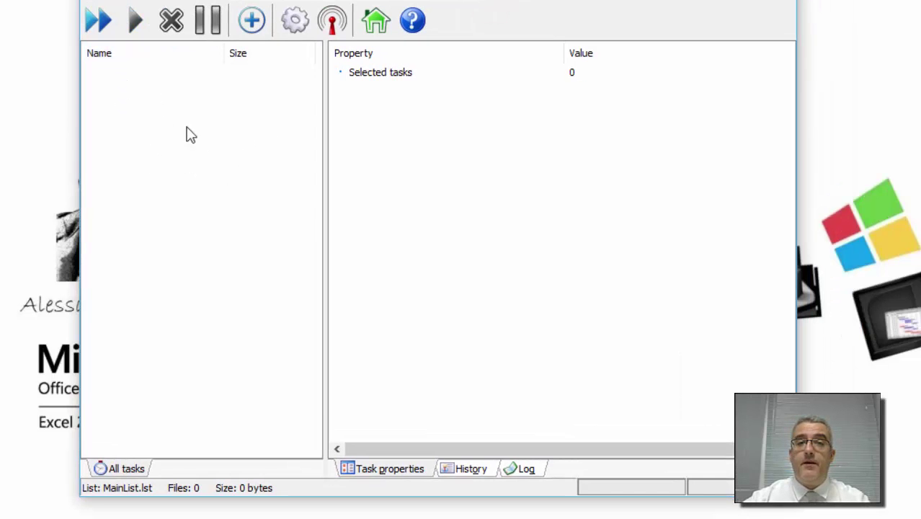
Step: Create a new backup task named FULL BACKUP
left_click(254, 22)
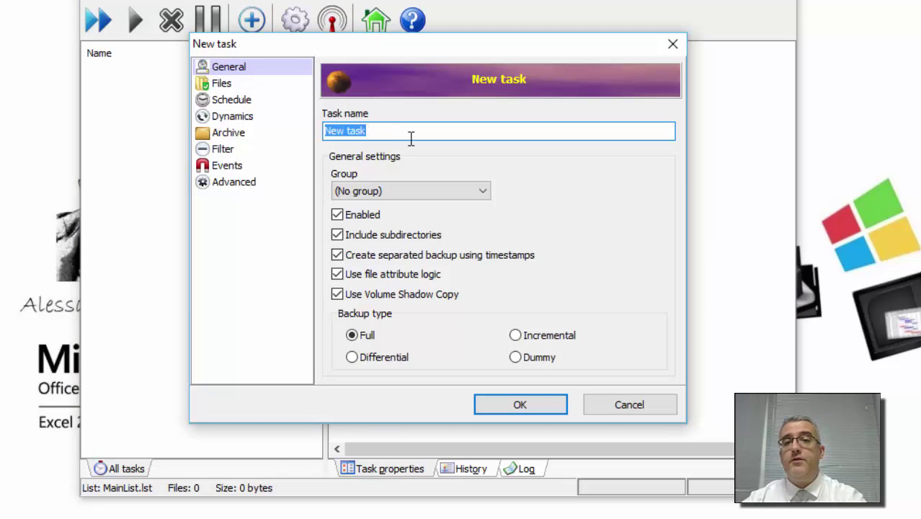
type("FULL BACKUP")
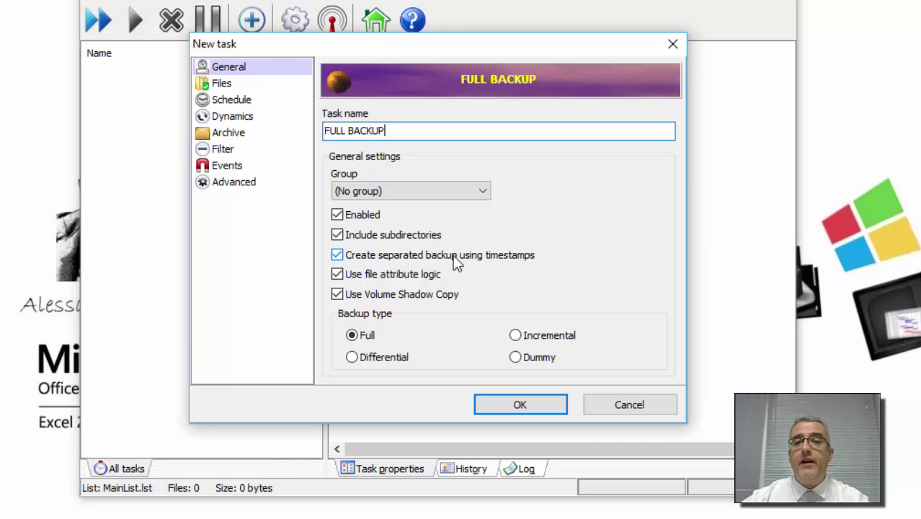
mouse_move(411, 264)
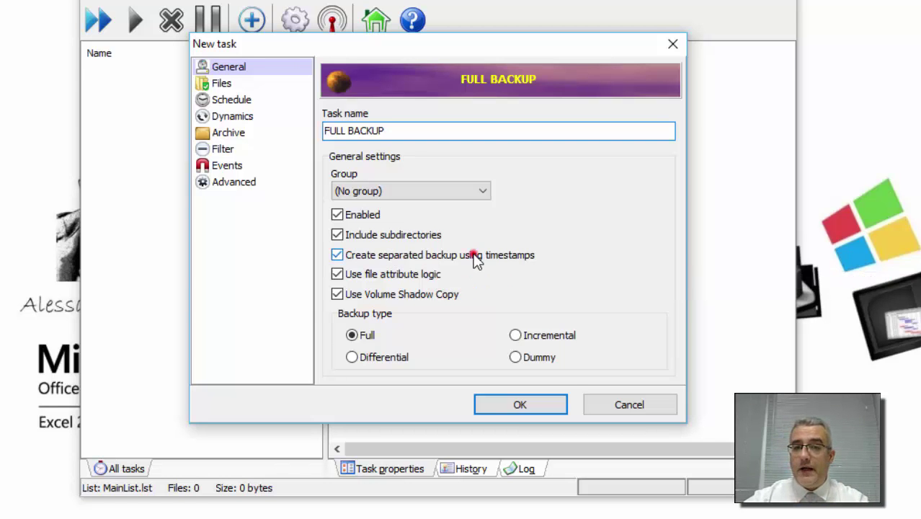
left_click(476, 262)
left_click(422, 253)
mouse_move(358, 260)
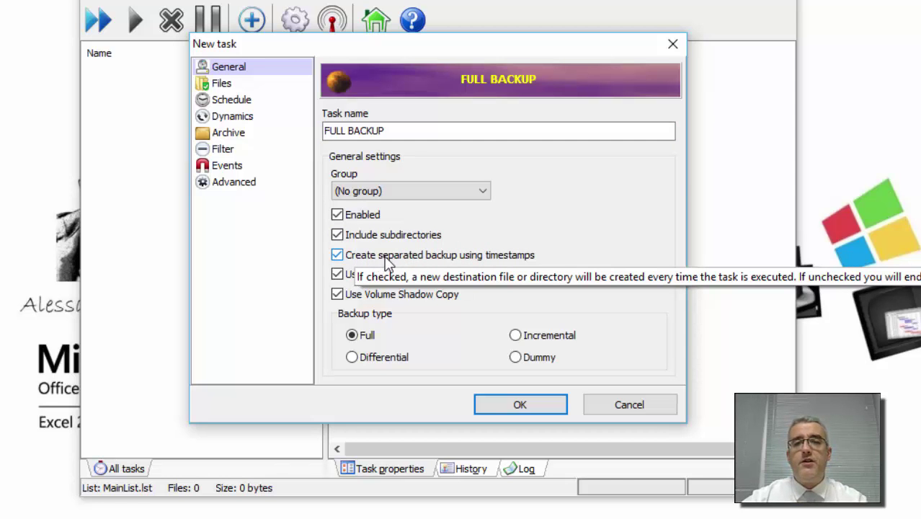
left_click(431, 256)
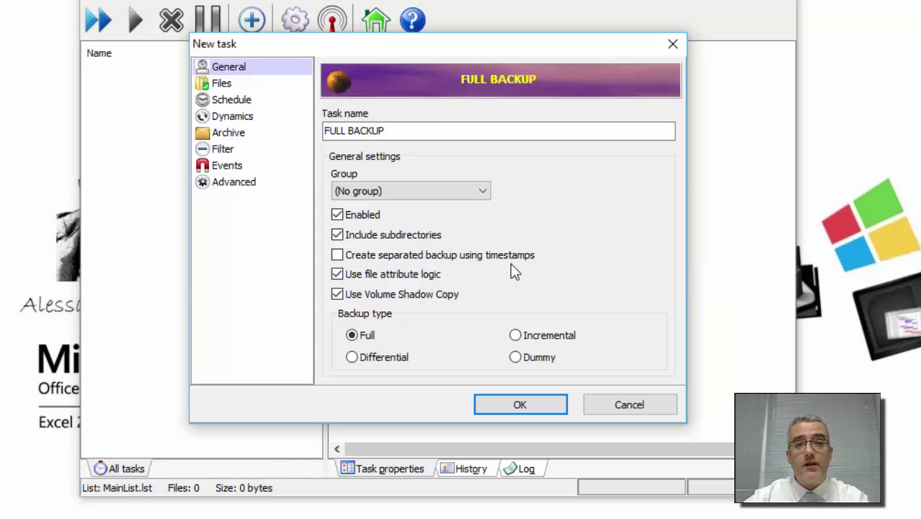
left_click(443, 256)
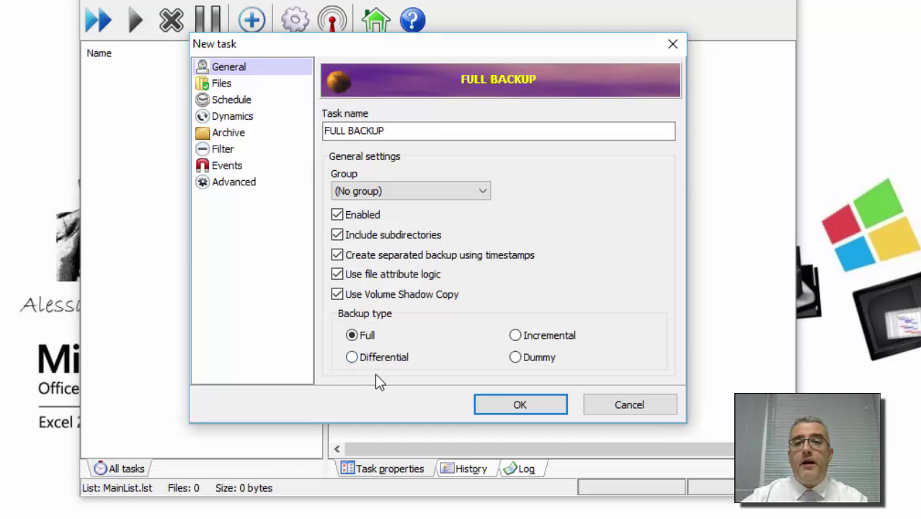
left_click(352, 357)
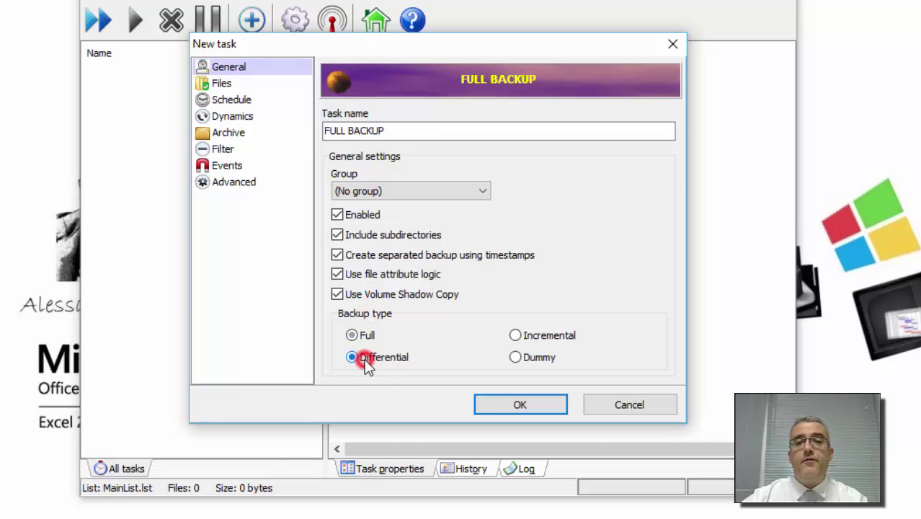
left_click(552, 336)
left_click(534, 358)
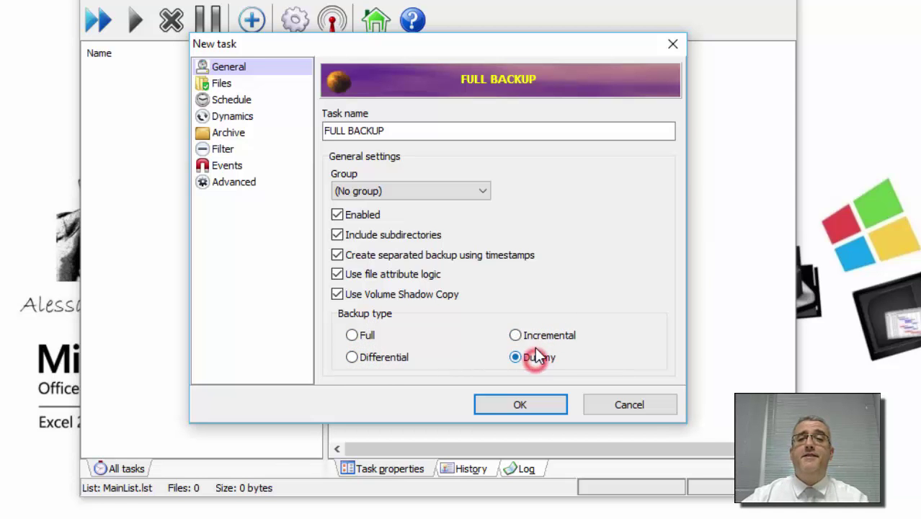
left_click(353, 335)
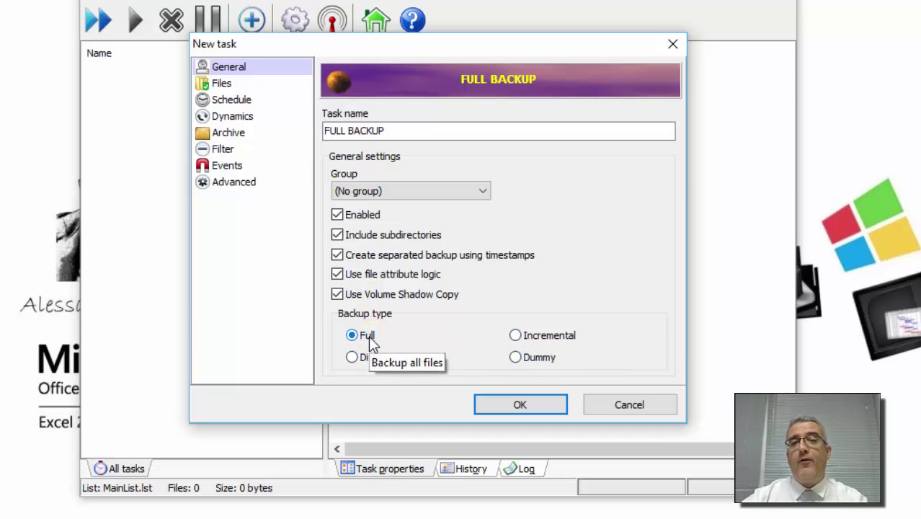
Step: Add the Documents folder (Documentos) as a source directory in the task's file settings
left_click(215, 87)
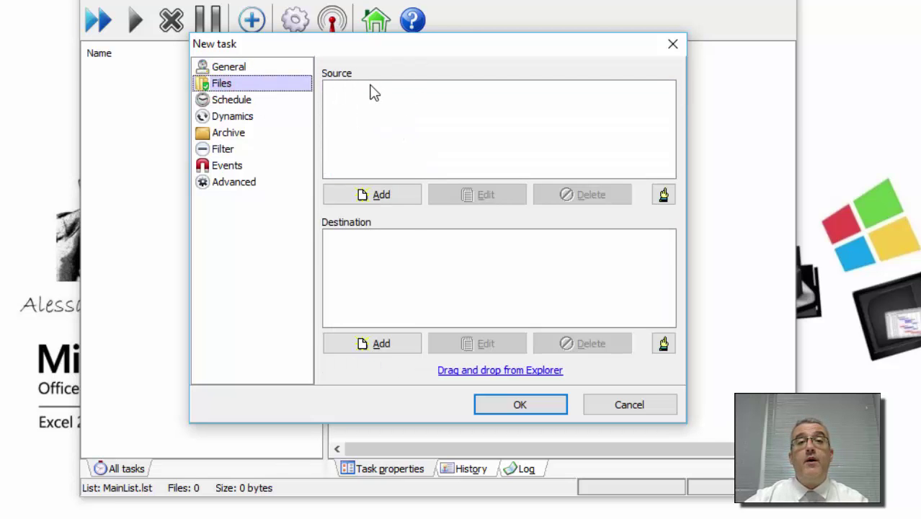
left_click(387, 202)
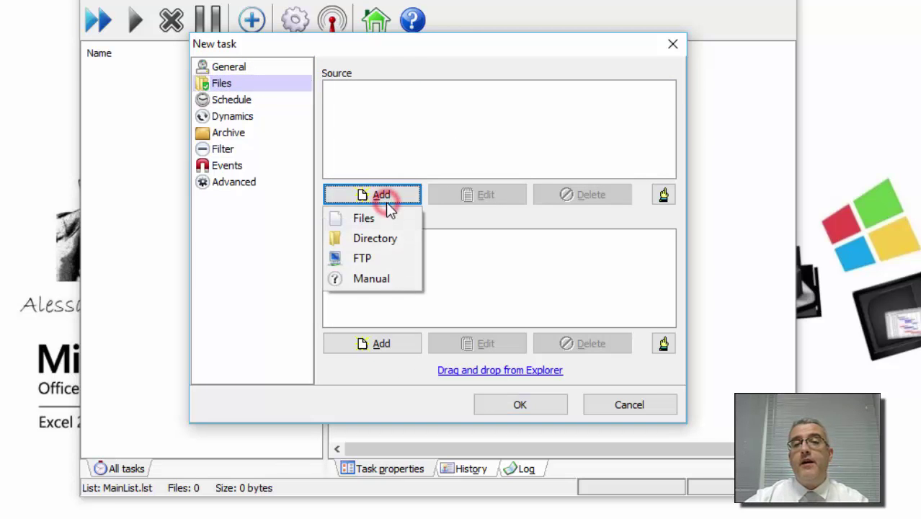
left_click(376, 238)
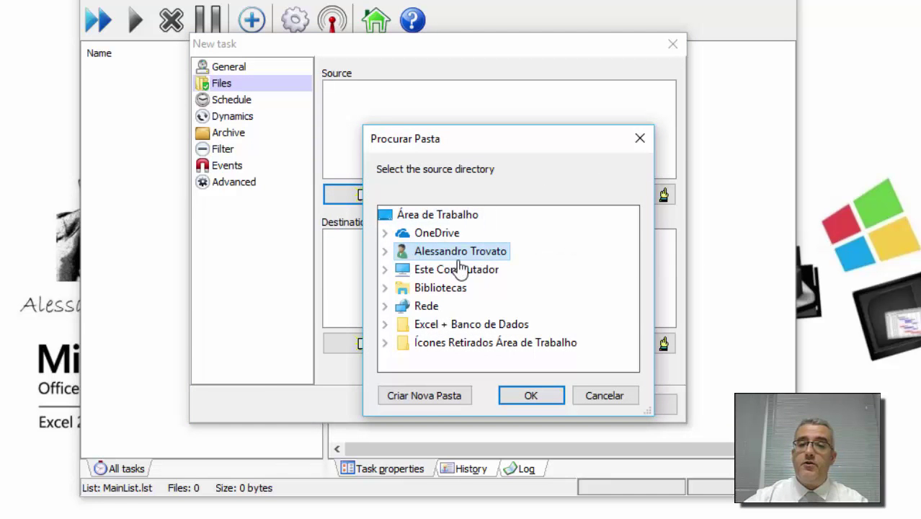
left_click(384, 269)
double_click(484, 253)
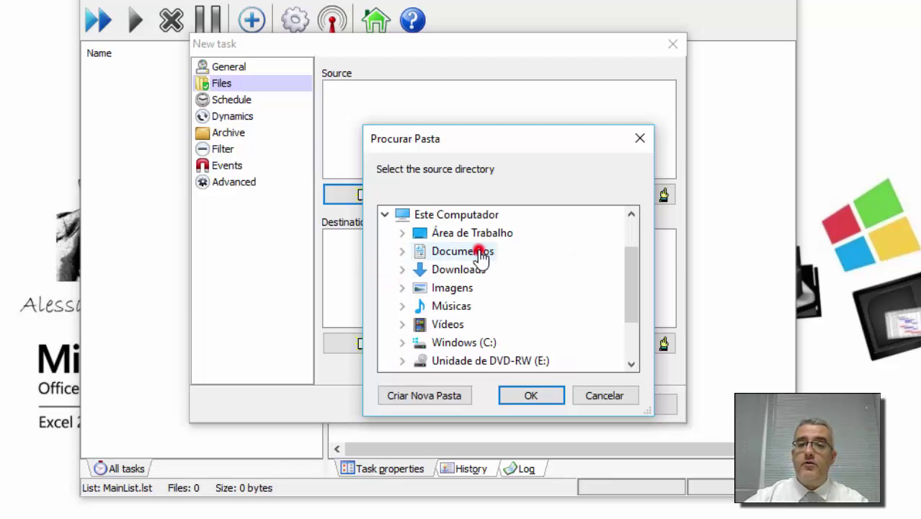
left_click(527, 397)
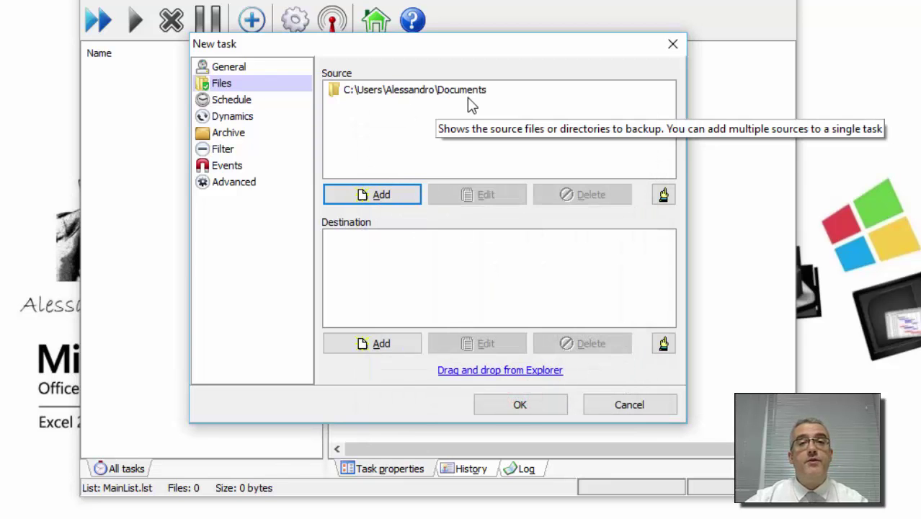
left_click(390, 193)
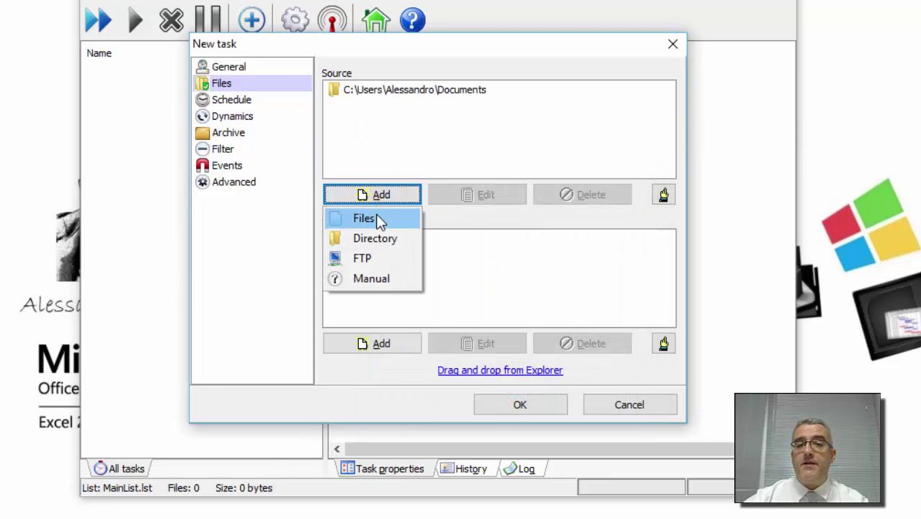
left_click(376, 217)
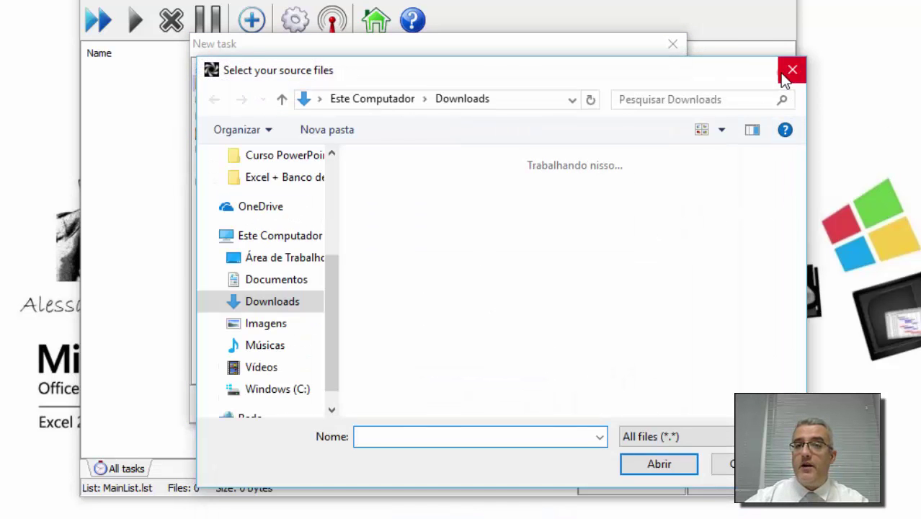
left_click(787, 77)
Step: Add the Pictures folder (Imagens) under Este Computador as another source directory of the task
left_click(382, 197)
left_click(406, 240)
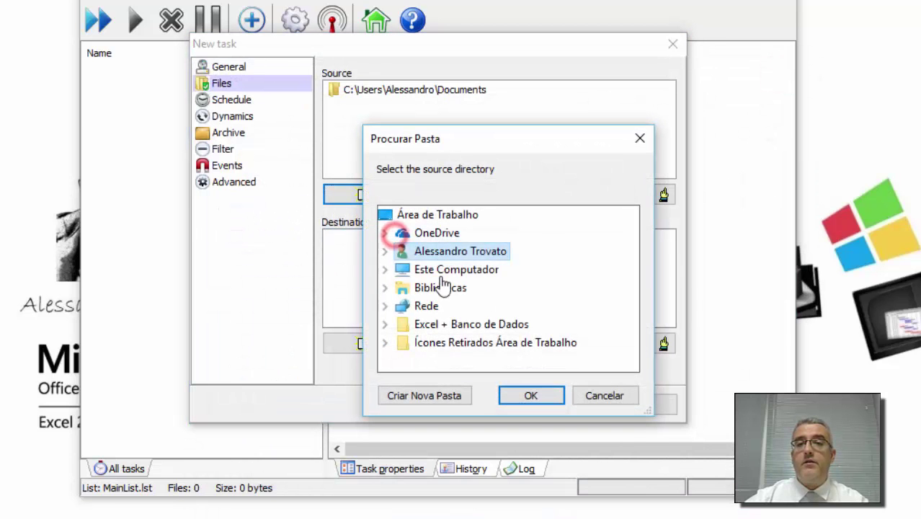
left_click(385, 269)
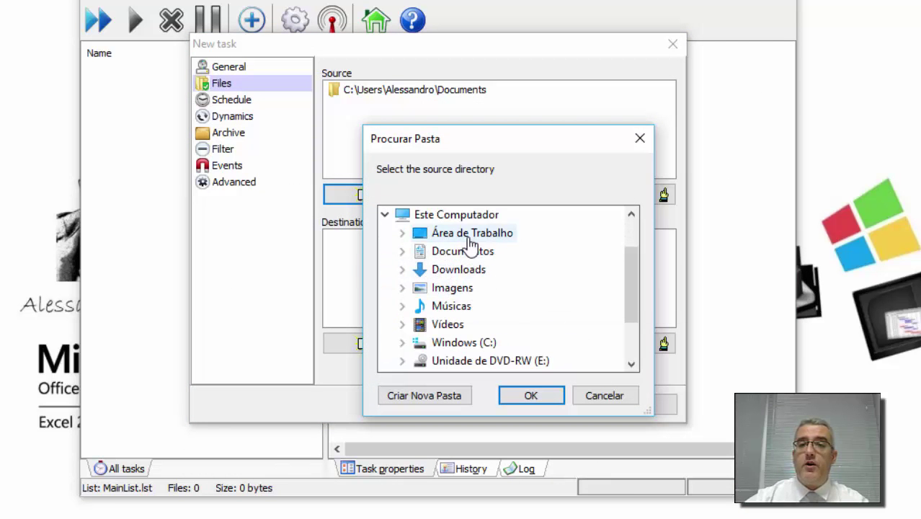
left_click(450, 289)
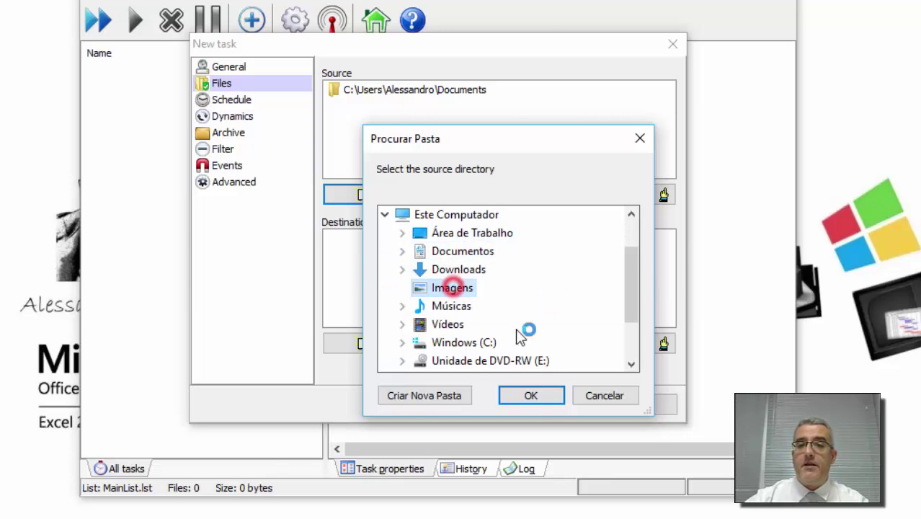
left_click(533, 396)
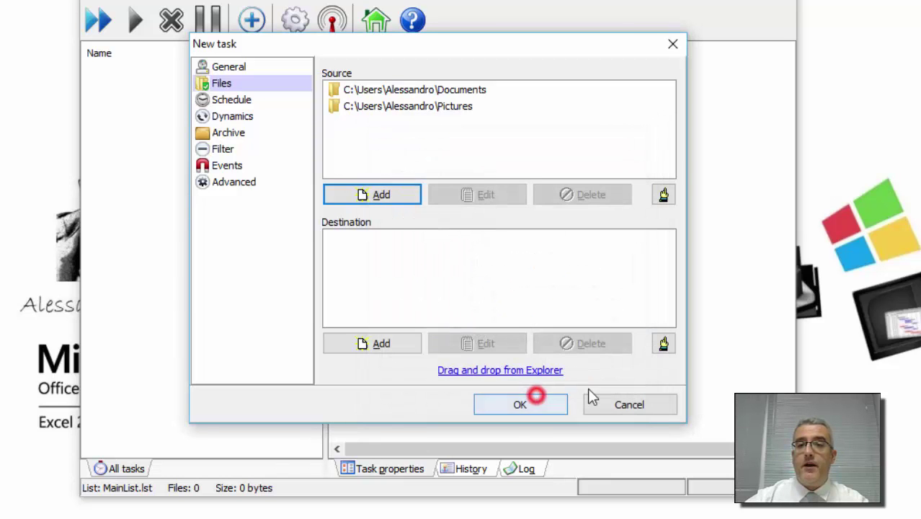
Step: Add the Music folder (Músicas) under Este Computador to the task's source directories
left_click(371, 193)
left_click(379, 238)
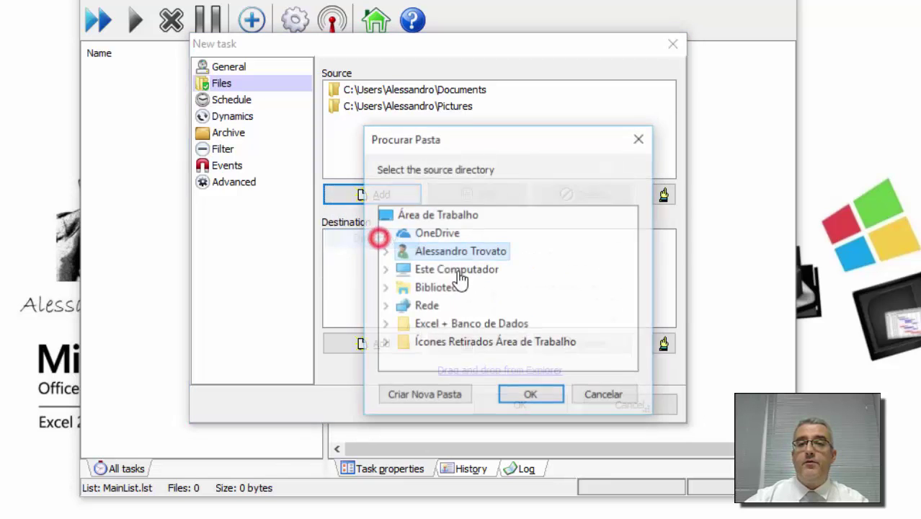
left_click(385, 268)
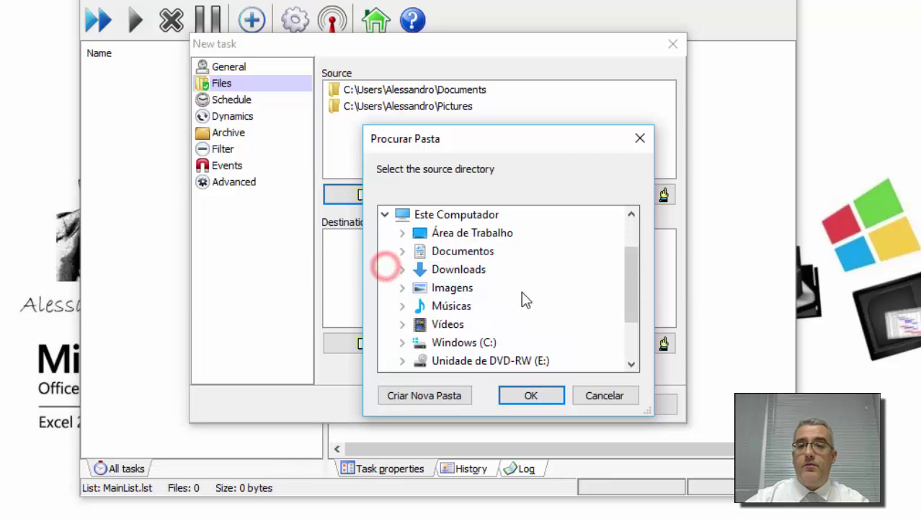
double_click(453, 306)
left_click(512, 397)
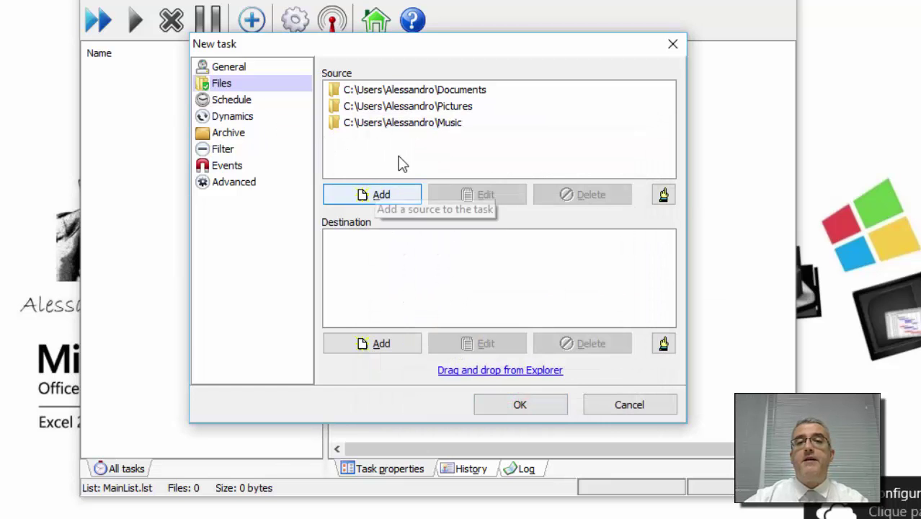
Step: Delete the Documents and Pictures folders from the task's source list and confirm the removal
left_click(415, 90)
left_click(428, 106, "ctrl")
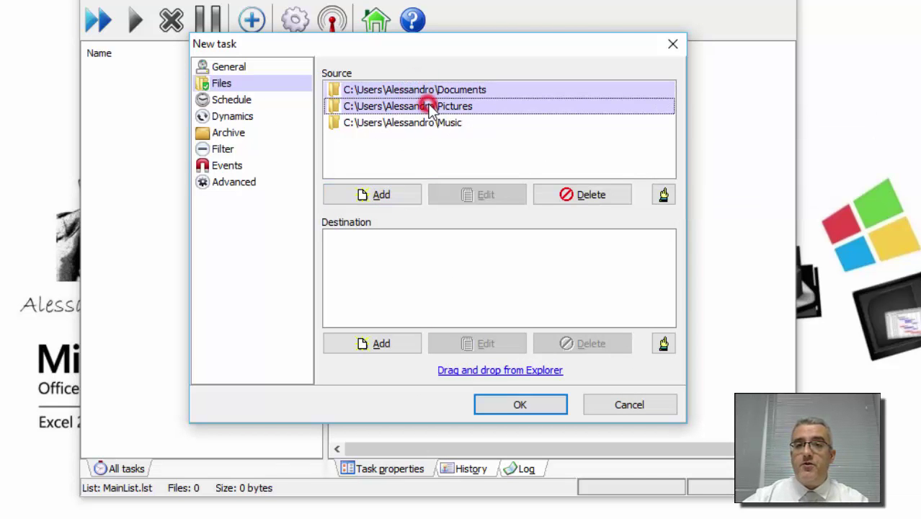
left_click(573, 194)
left_click(495, 330)
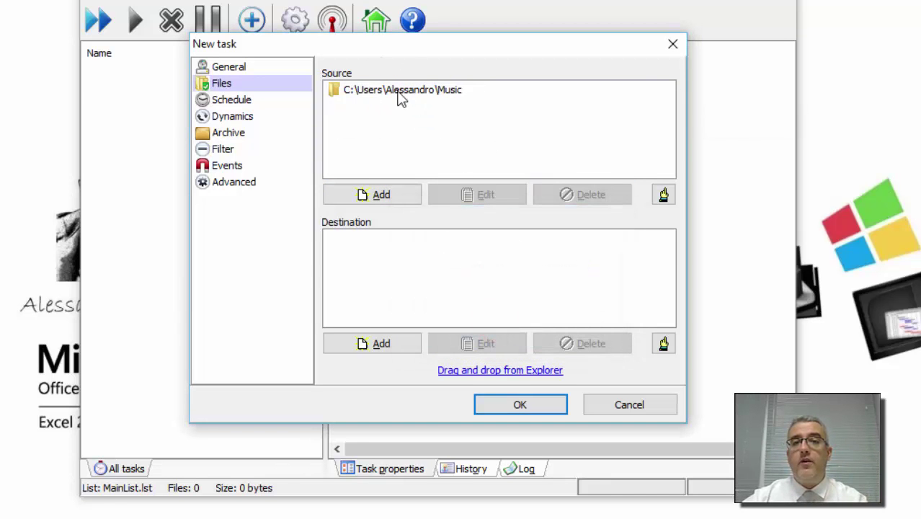
left_click(409, 252)
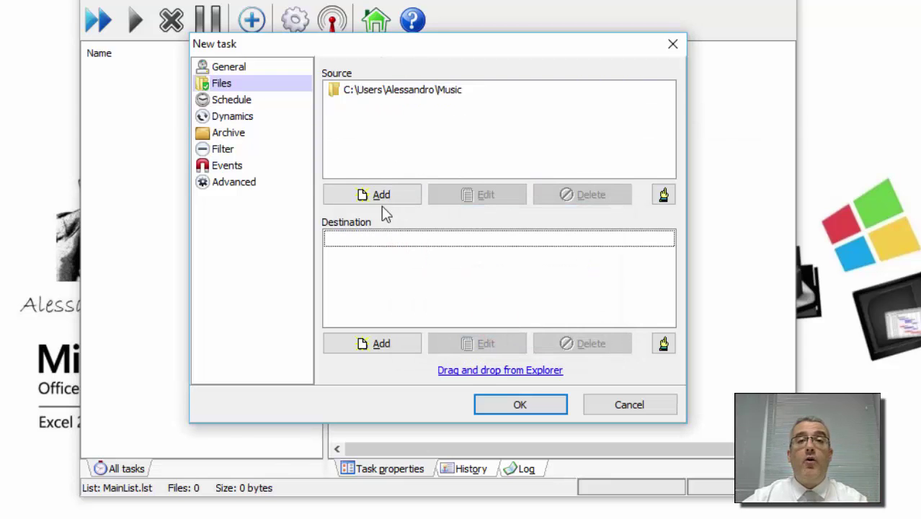
Step: Add a destination directory to the task by creating a new folder named backup on the Windows (C:) drive
left_click(398, 342)
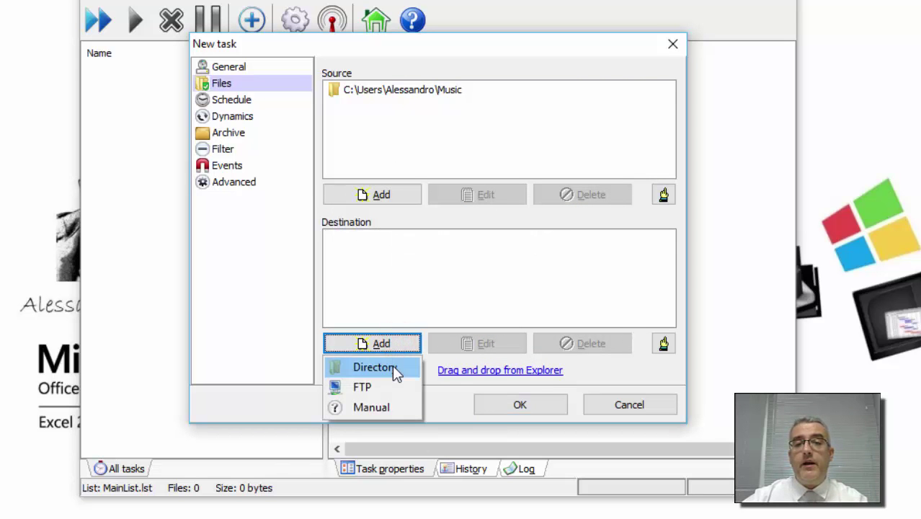
left_click(372, 369)
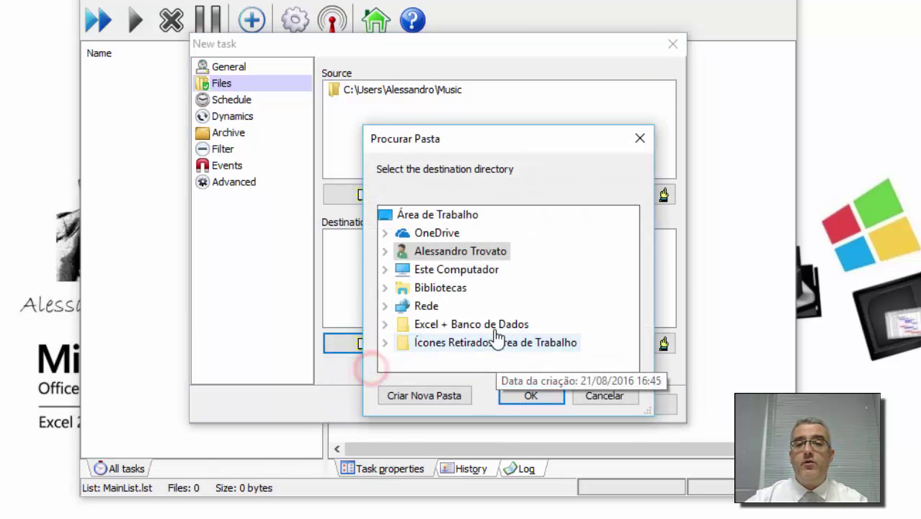
left_click(386, 269)
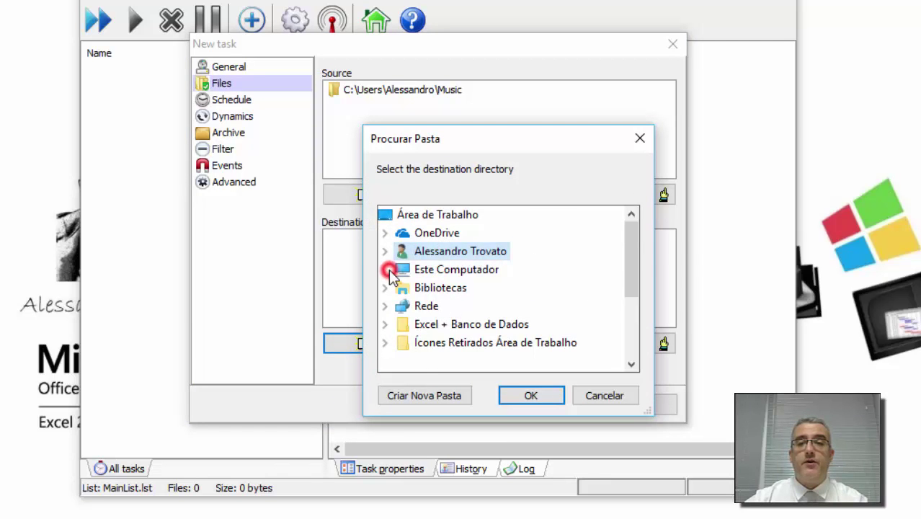
double_click(479, 343)
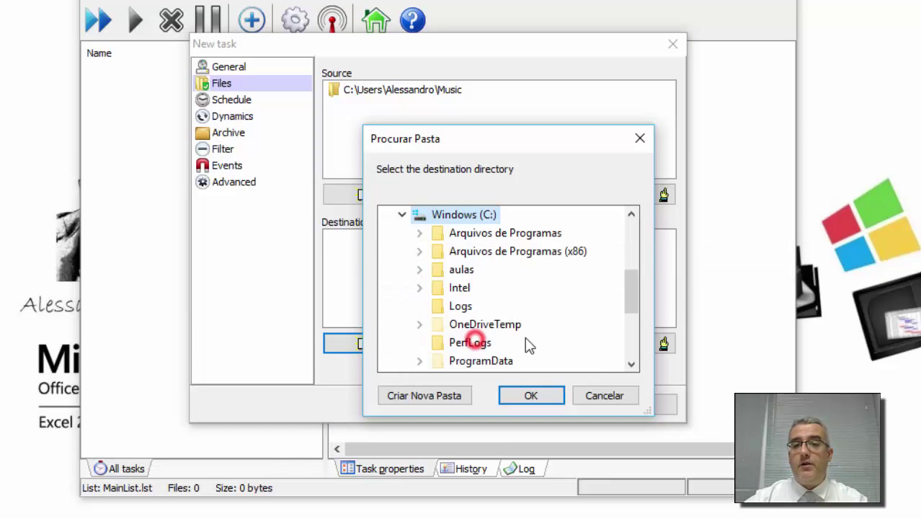
left_click(435, 397)
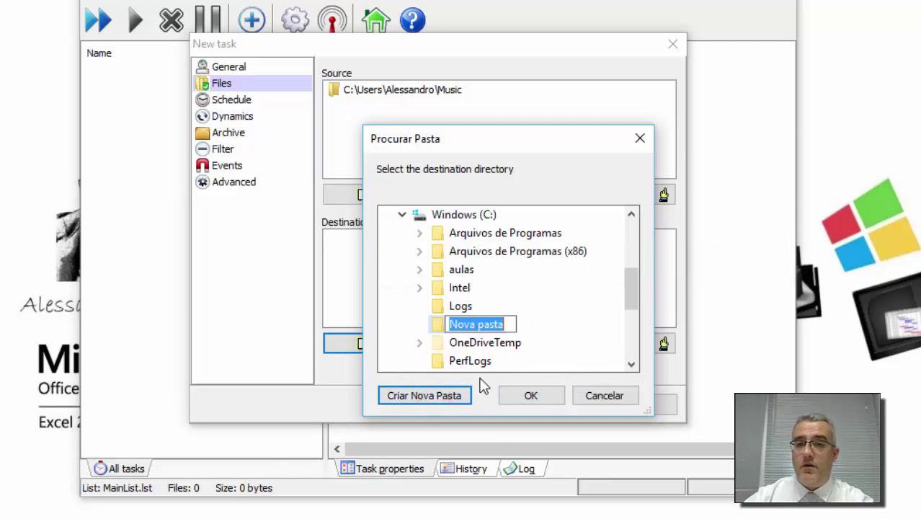
type("backup")
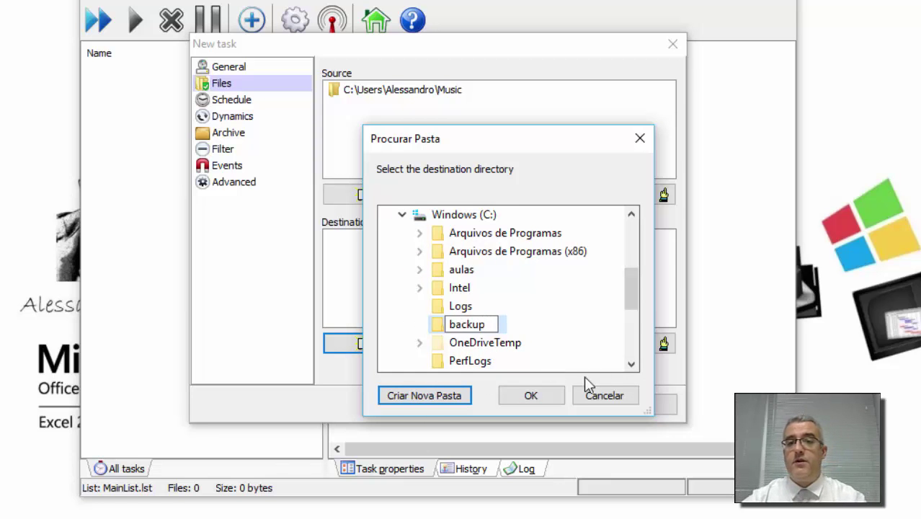
left_click(530, 395)
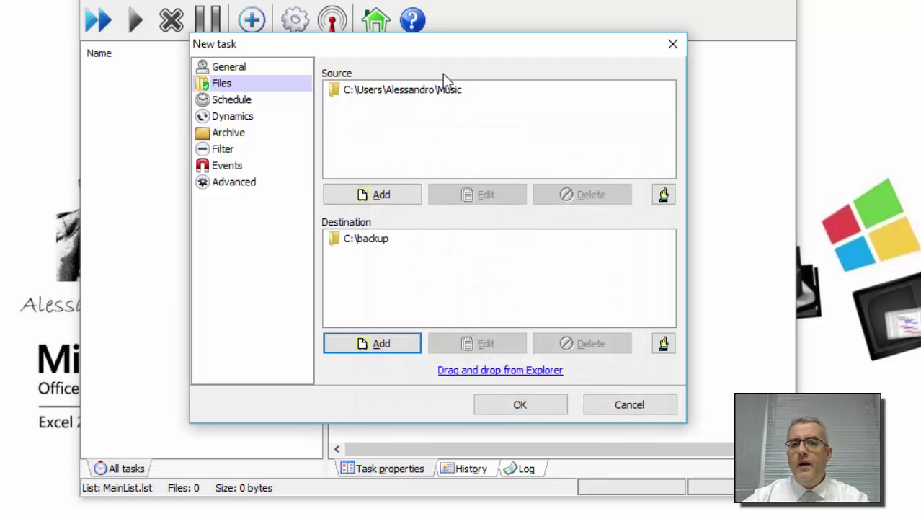
left_click(437, 91)
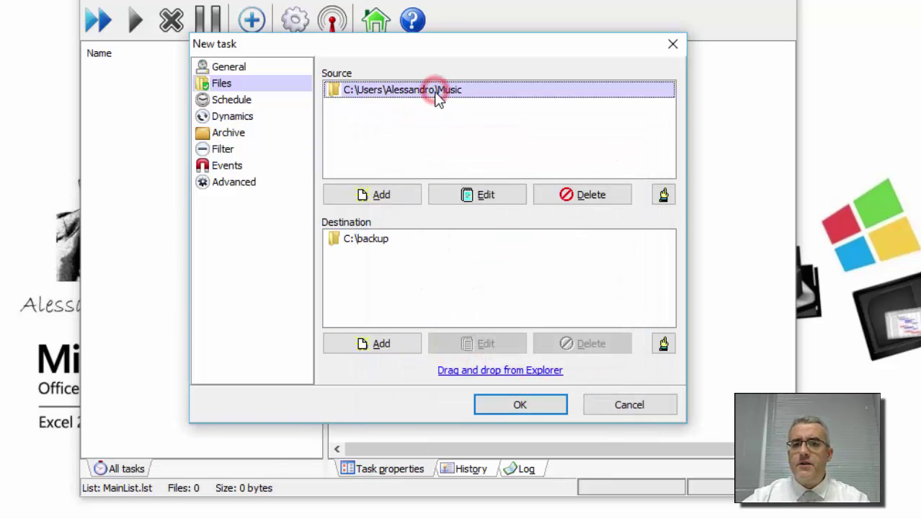
left_click(375, 240)
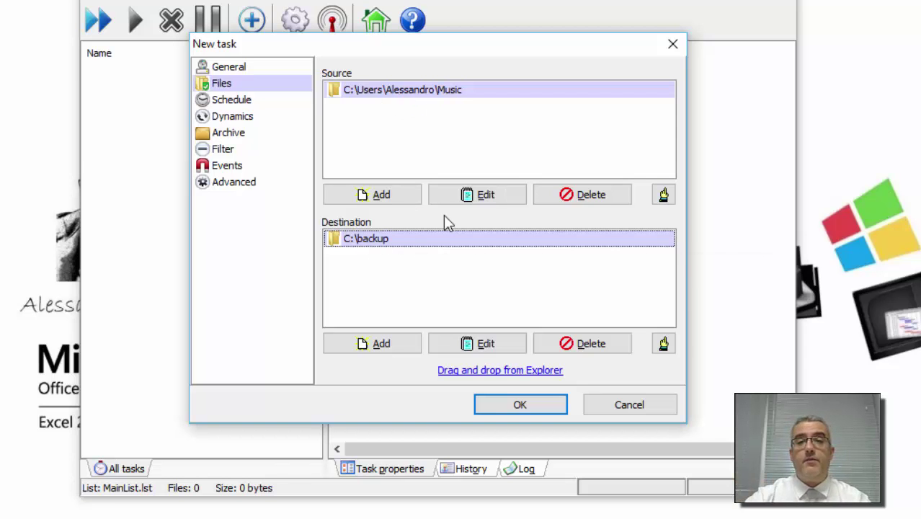
left_click(374, 255)
left_click(406, 260)
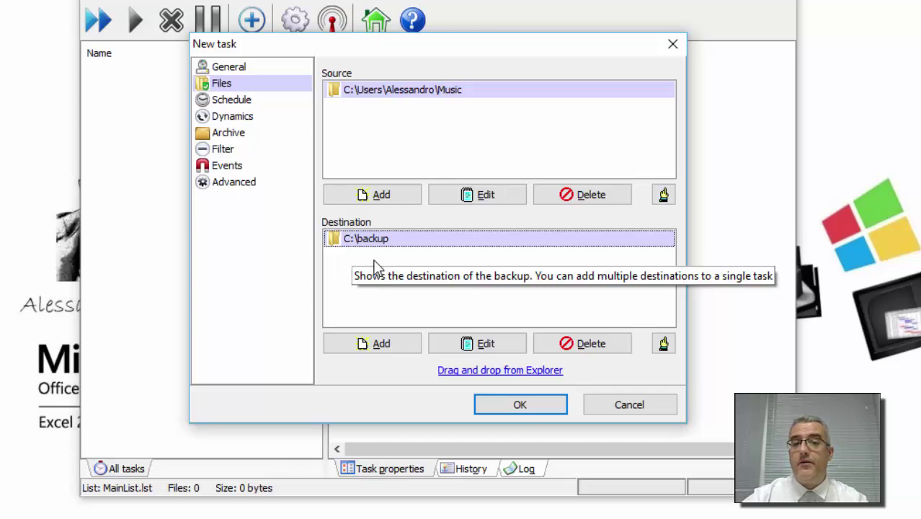
Step: Set the task's schedule type to Weekly and make it run on Saturday instead of Monday
left_click(215, 101)
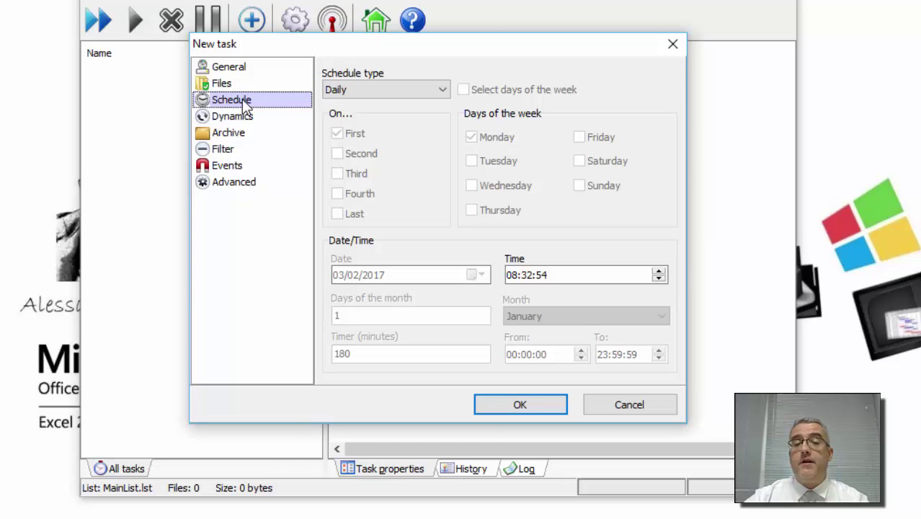
left_click(364, 91)
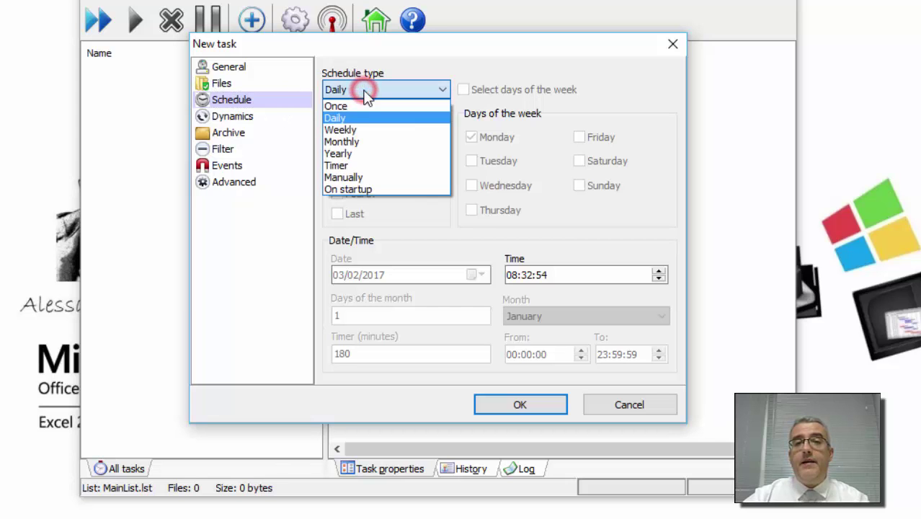
left_click(358, 118)
left_click(374, 87)
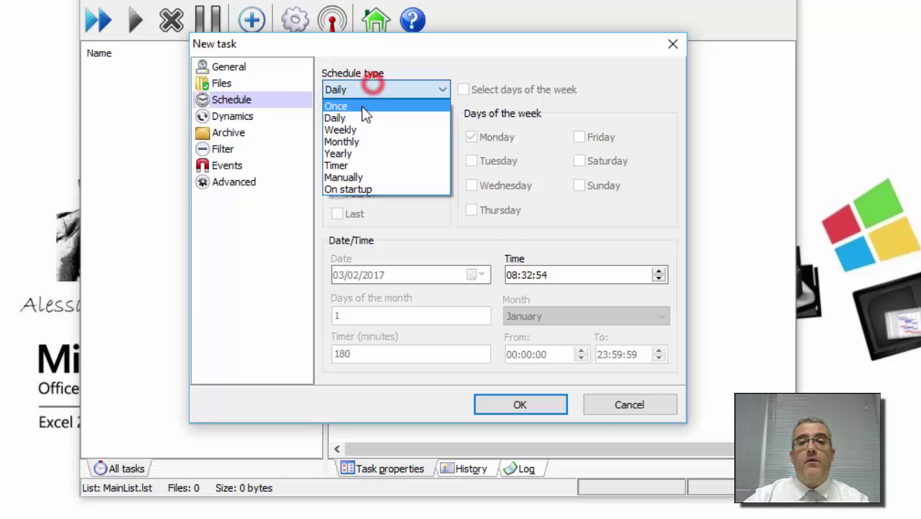
left_click(361, 107)
left_click(365, 89)
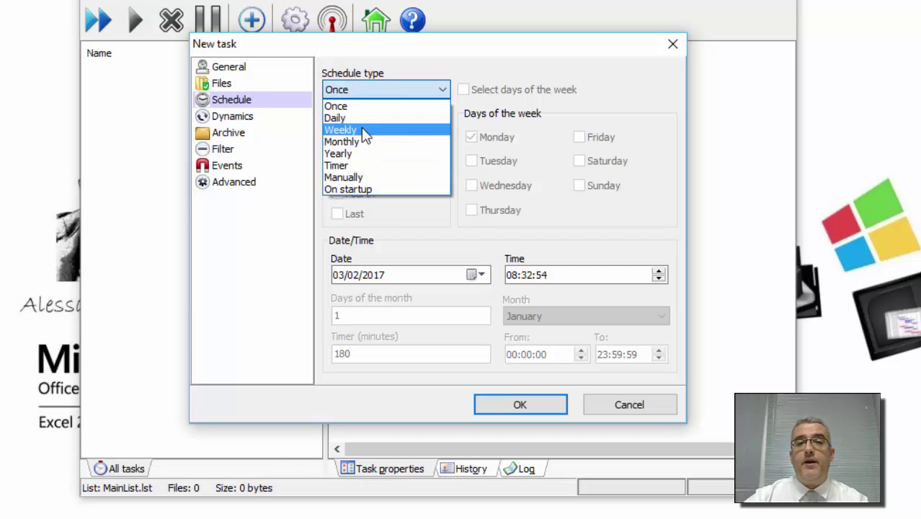
left_click(361, 130)
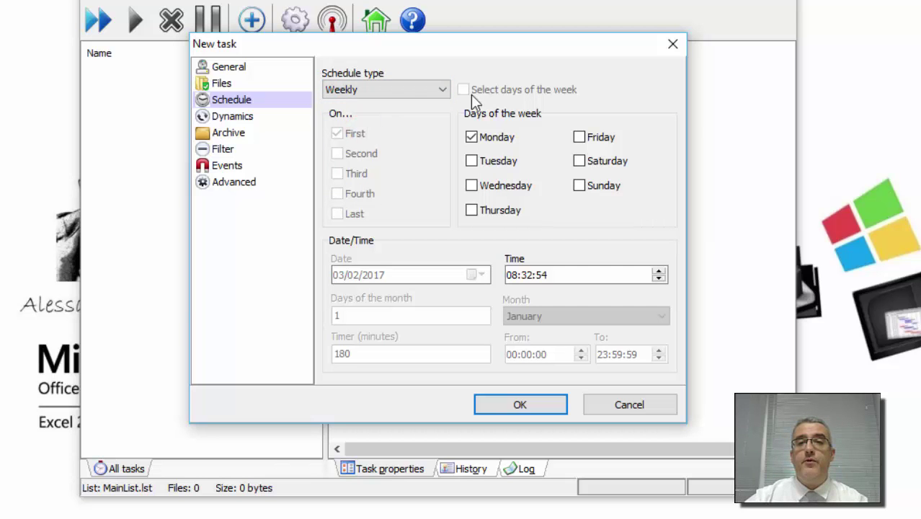
left_click(470, 137)
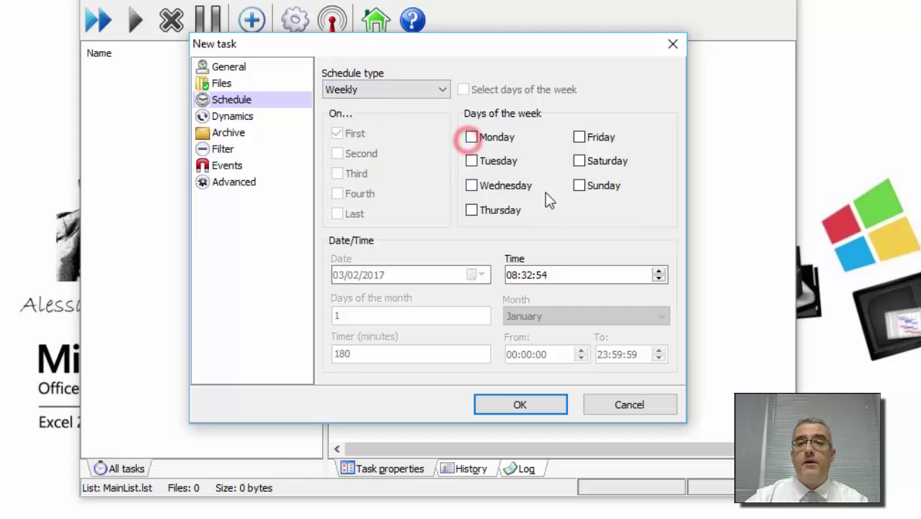
left_click(583, 165)
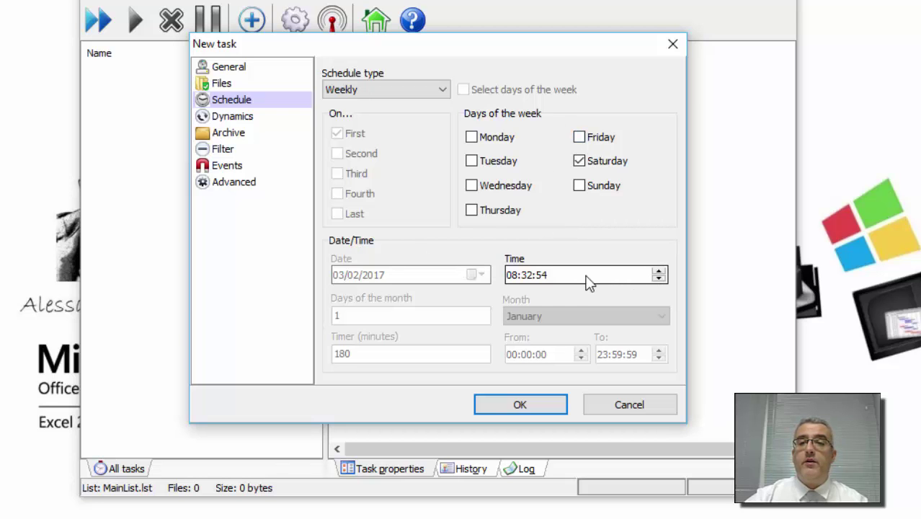
Step: Set the scheduled backup time's hour to 23 and its minutes to 00
left_click(553, 274)
type("23")
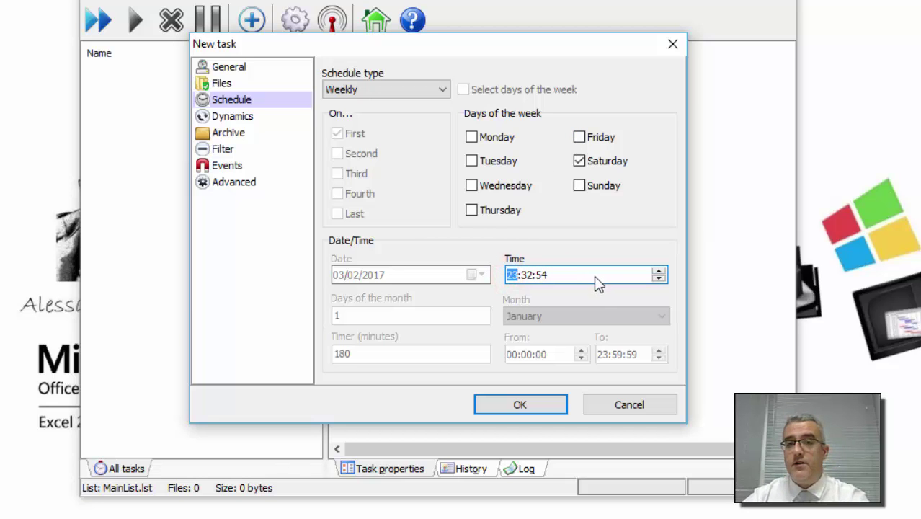
left_click(529, 276)
type("00")
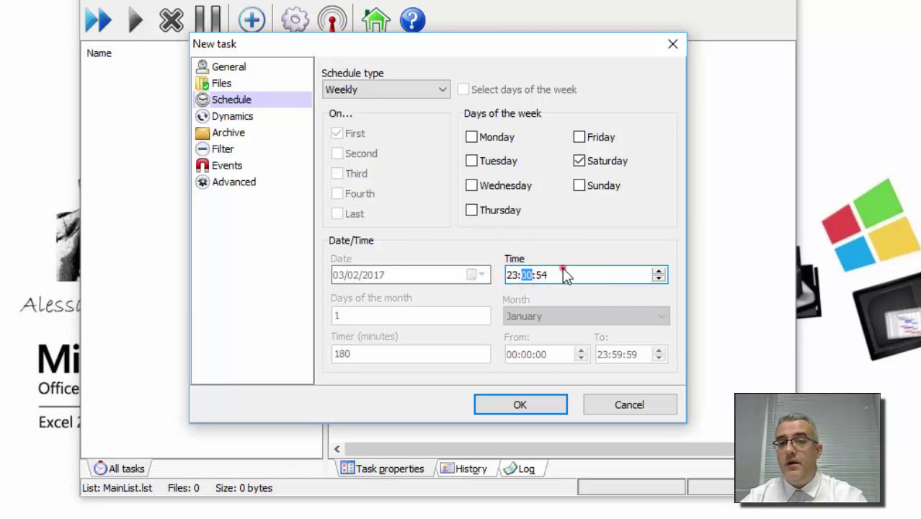
left_click(564, 271)
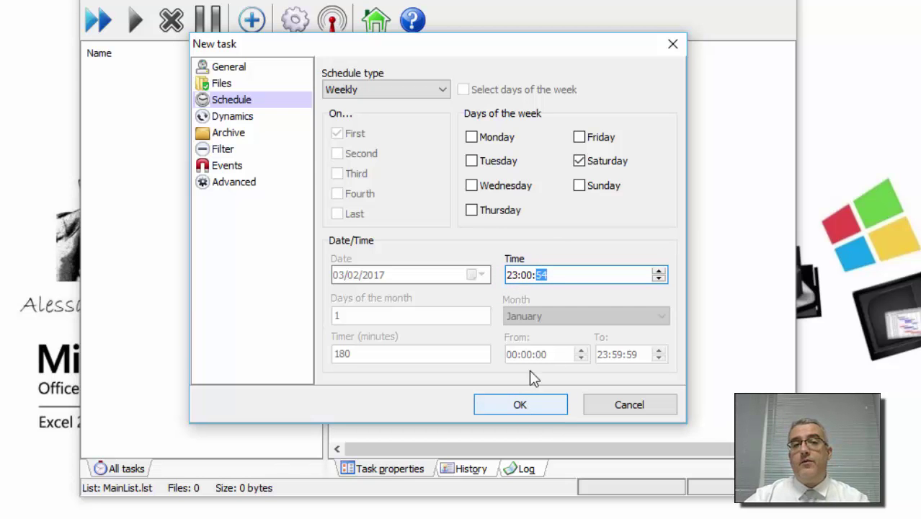
Step: Set the task's archive compression type to Zip compression
left_click(246, 117)
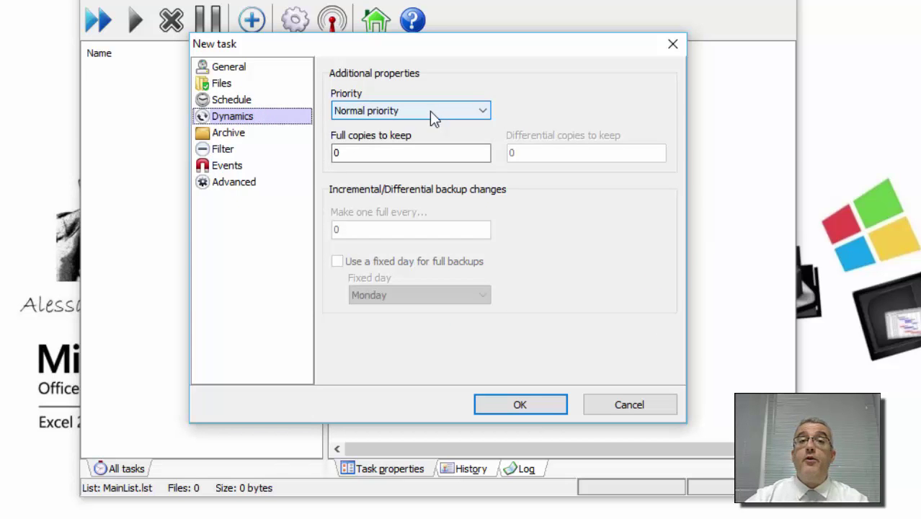
left_click(242, 134)
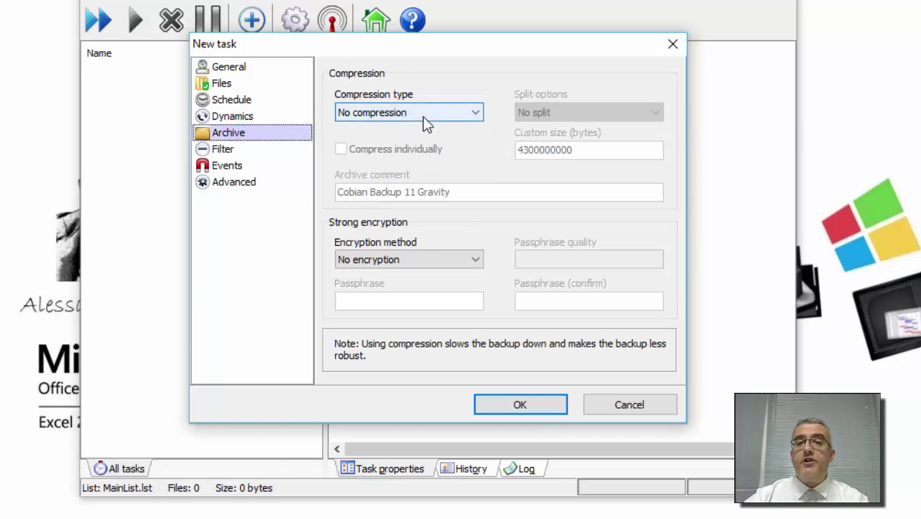
left_click(400, 111)
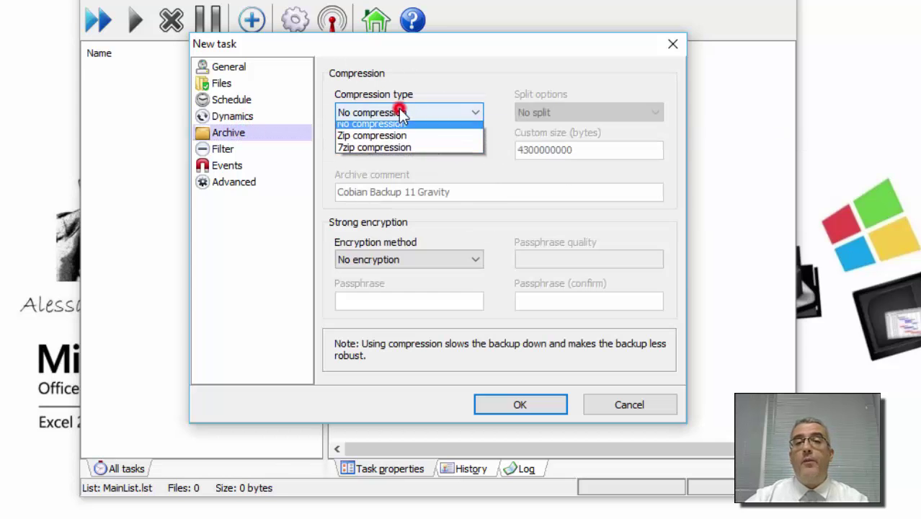
left_click(424, 141)
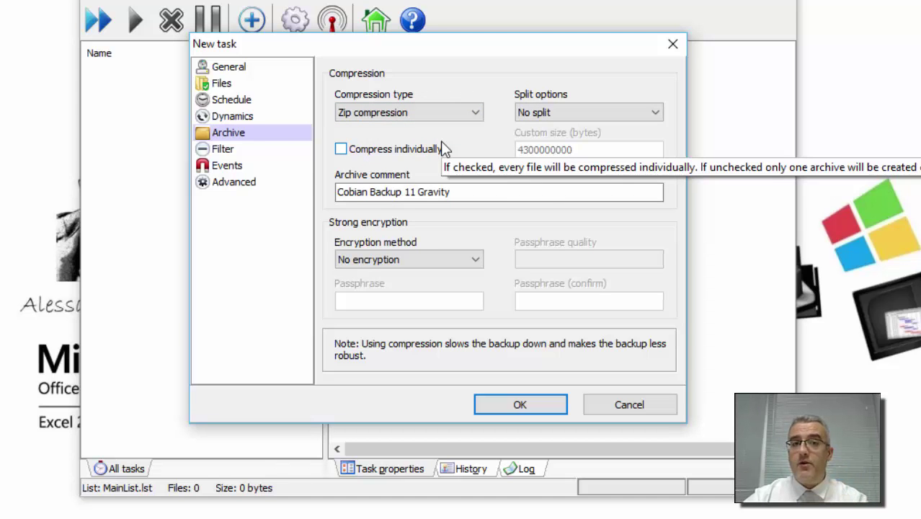
Step: Look through the task's filter, event and advanced settings and try out the Use absolute paths option
left_click(254, 149)
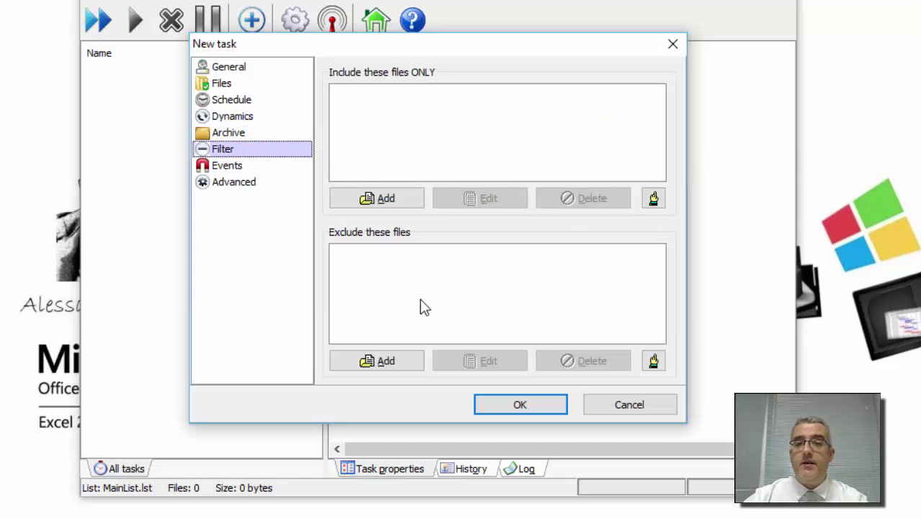
left_click(247, 166)
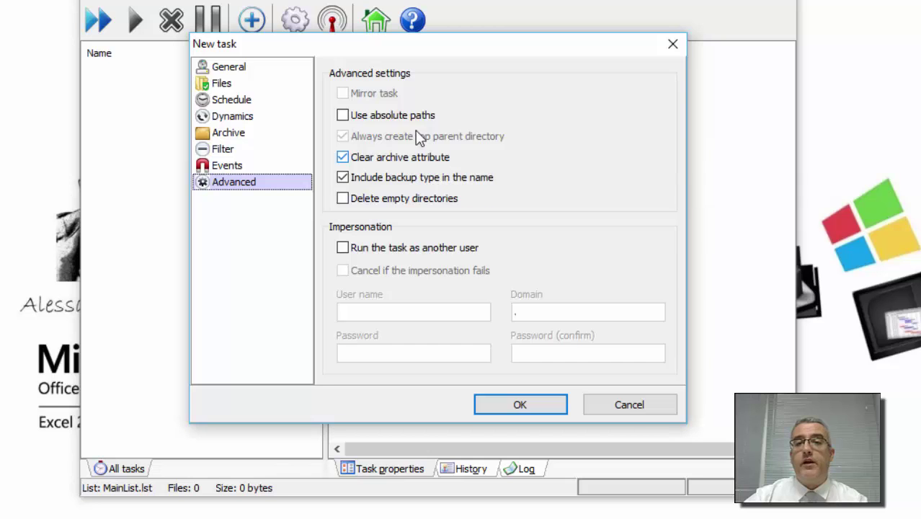
mouse_move(392, 119)
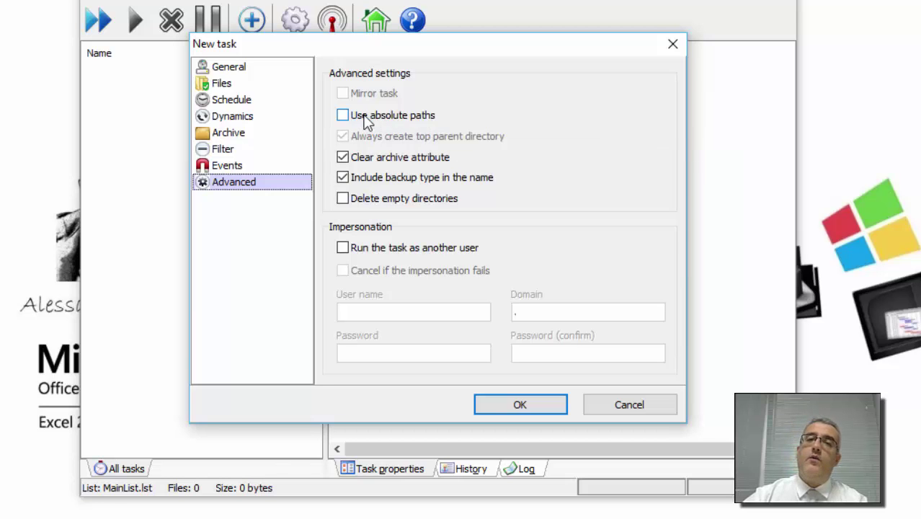
left_click(371, 121)
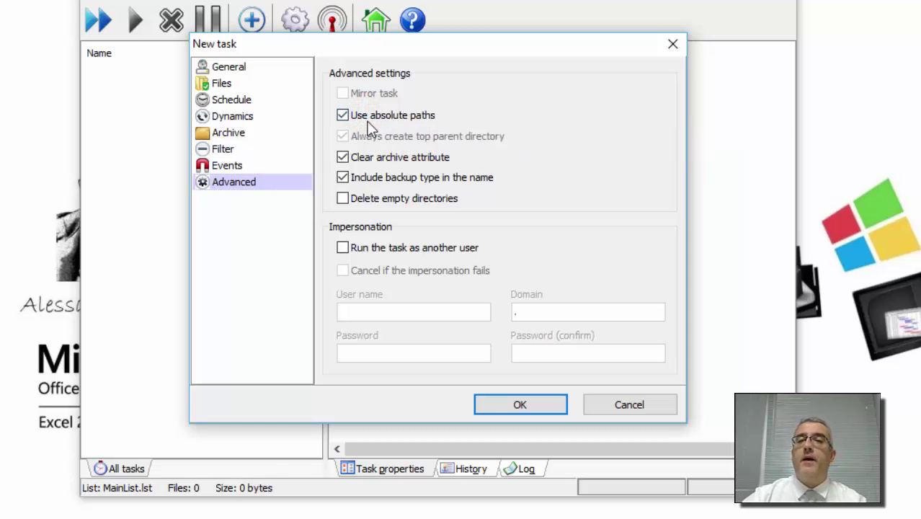
left_click(367, 121)
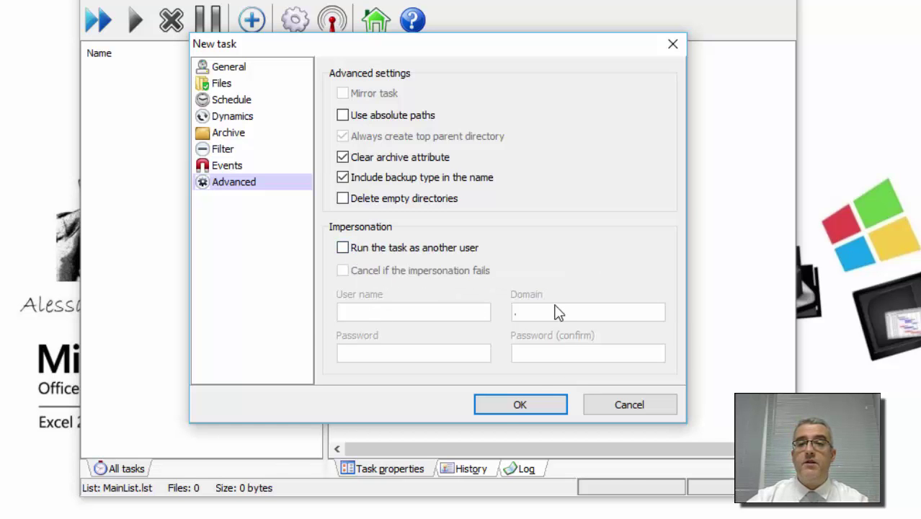
Step: Save the FULL BACKUP task and run it immediately, without shutting down the computer when done
left_click(514, 408)
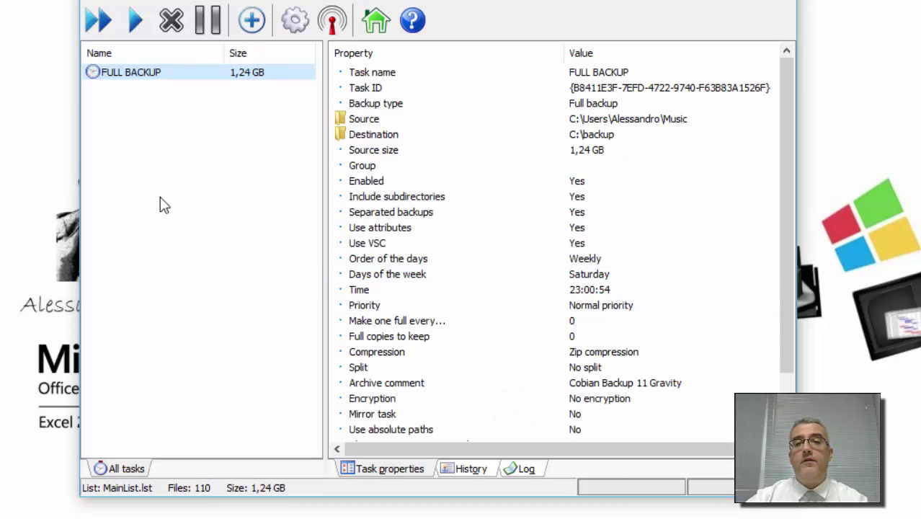
left_click(141, 78)
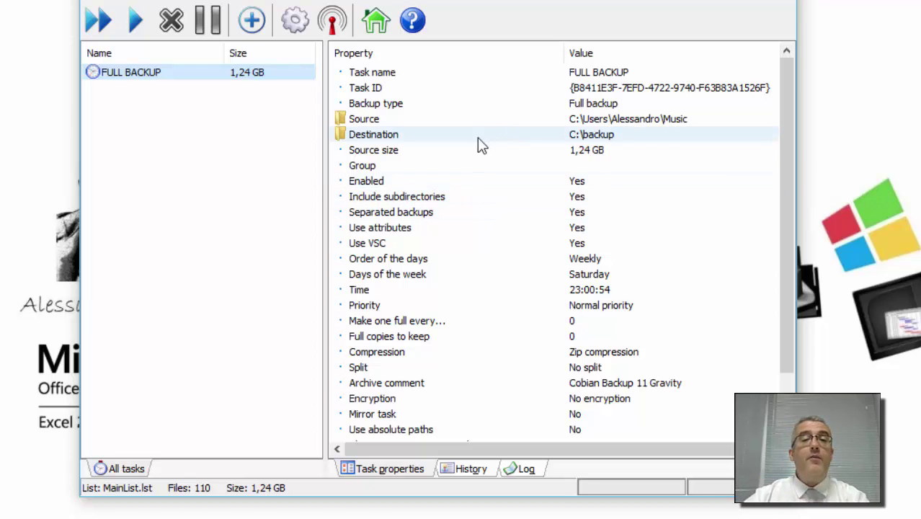
left_click(133, 22)
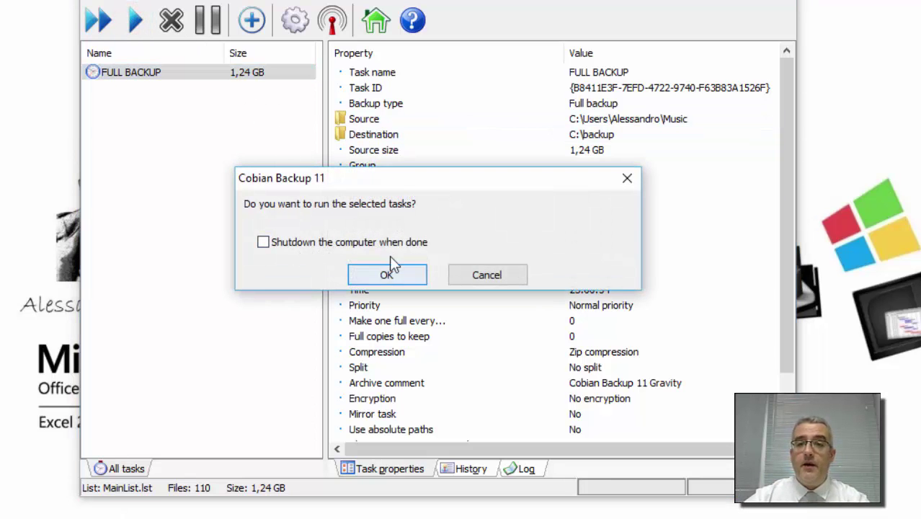
left_click(292, 247)
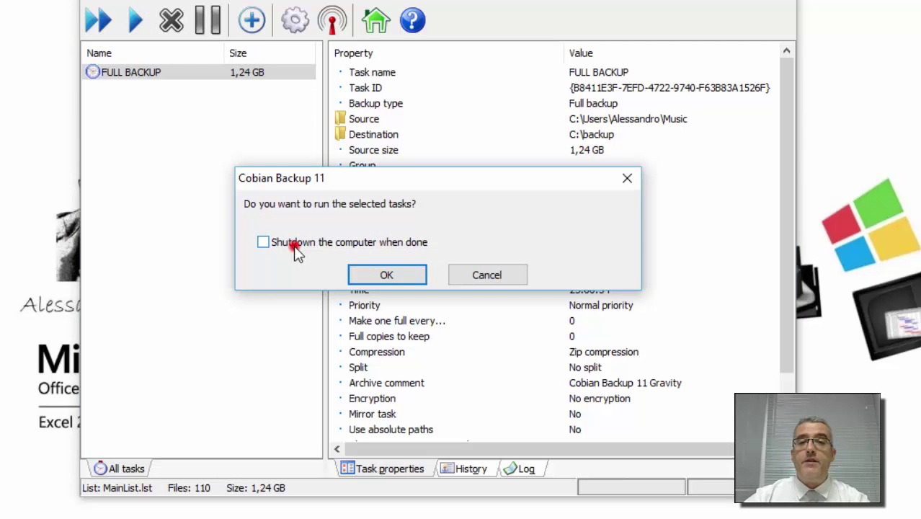
left_click(360, 246)
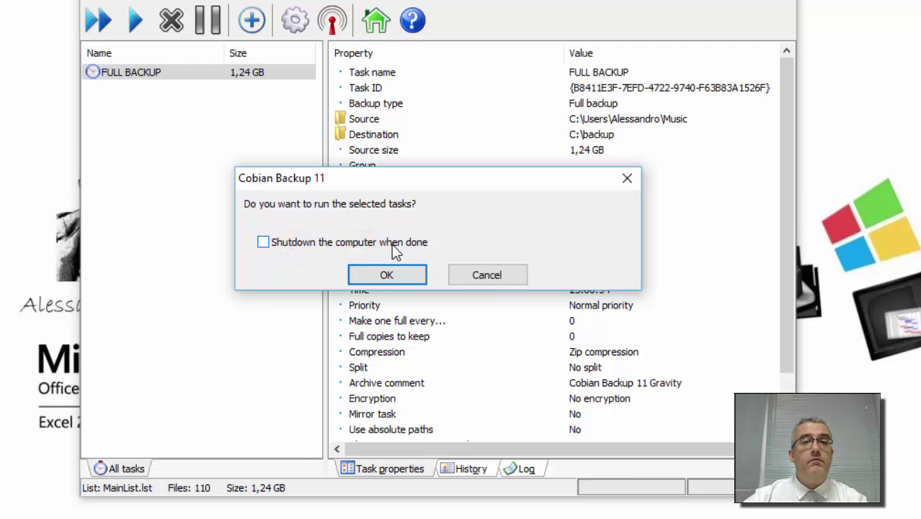
left_click(390, 280)
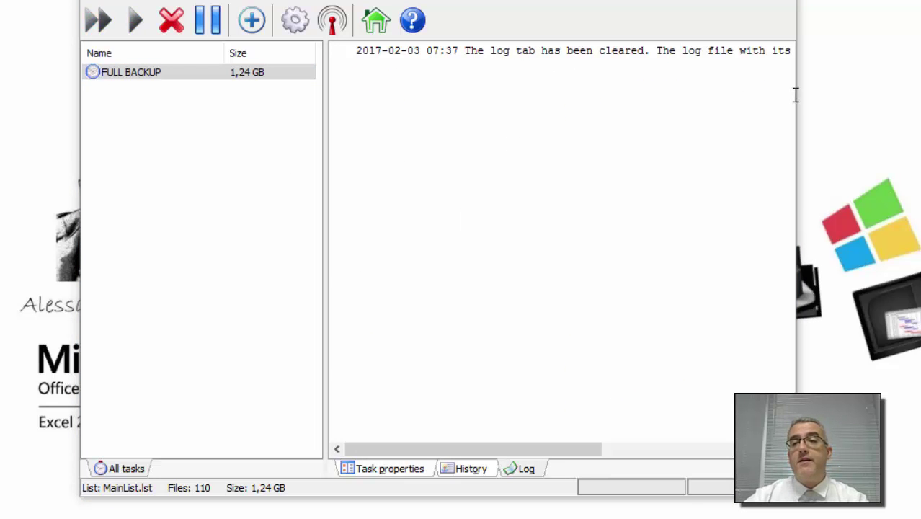
Step: Widen the Cobian Backup window to follow the running FULL BACKUP task's log messages
left_click_drag(797, 89, 920, 88)
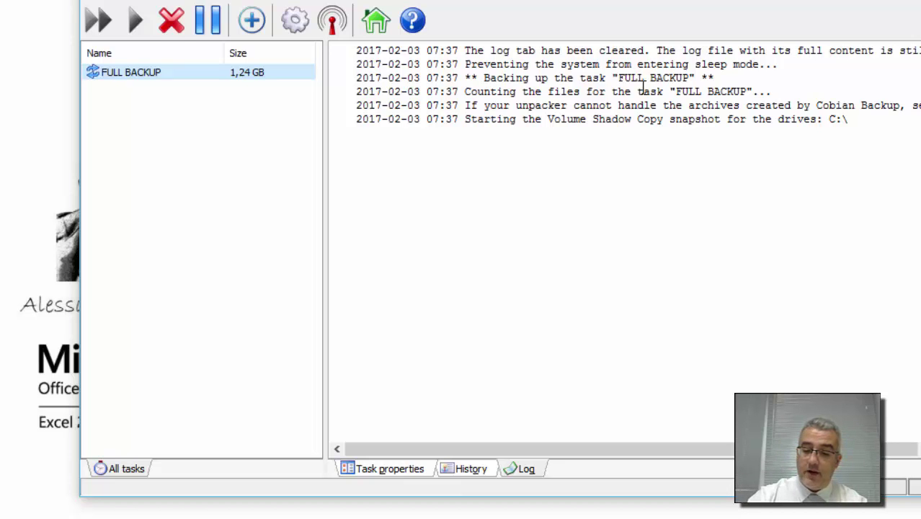
key("F9")
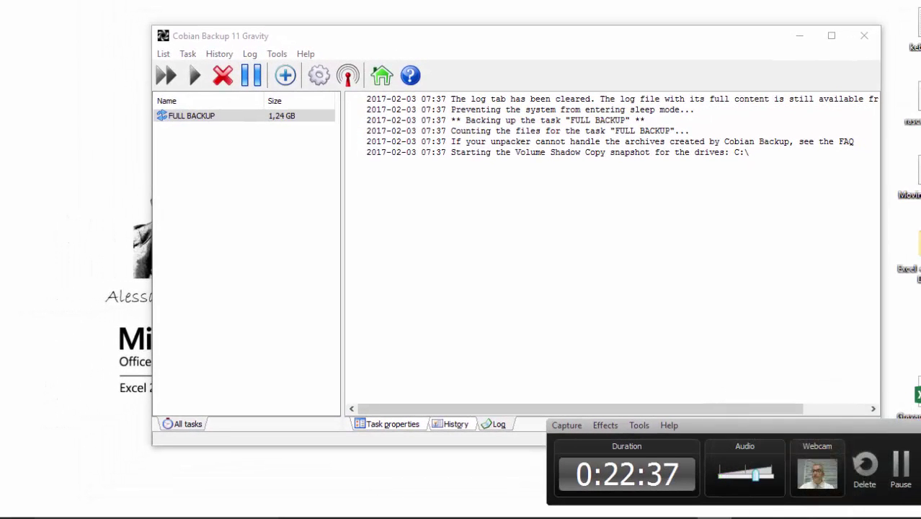
key("F9")
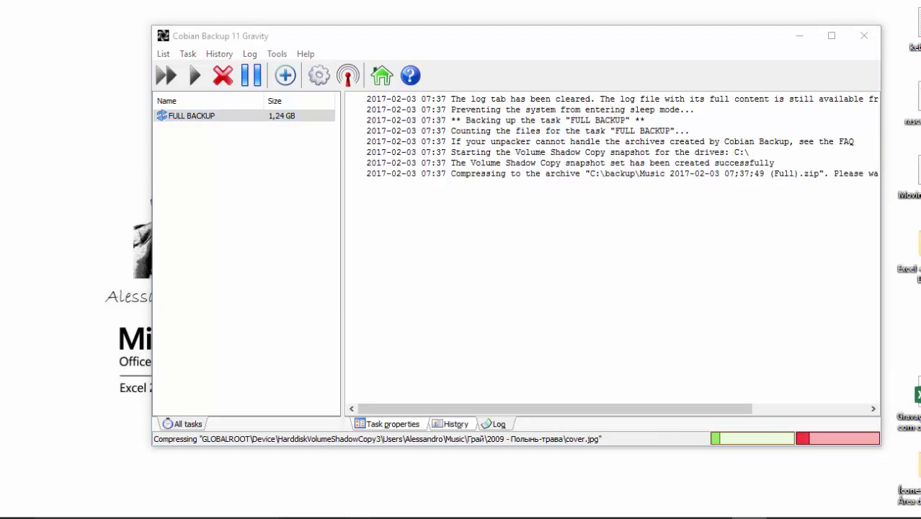
Step: Switch to File Explorer and check the size of the Music zip archive in C:\backup while the backup is still running
key("super+e")
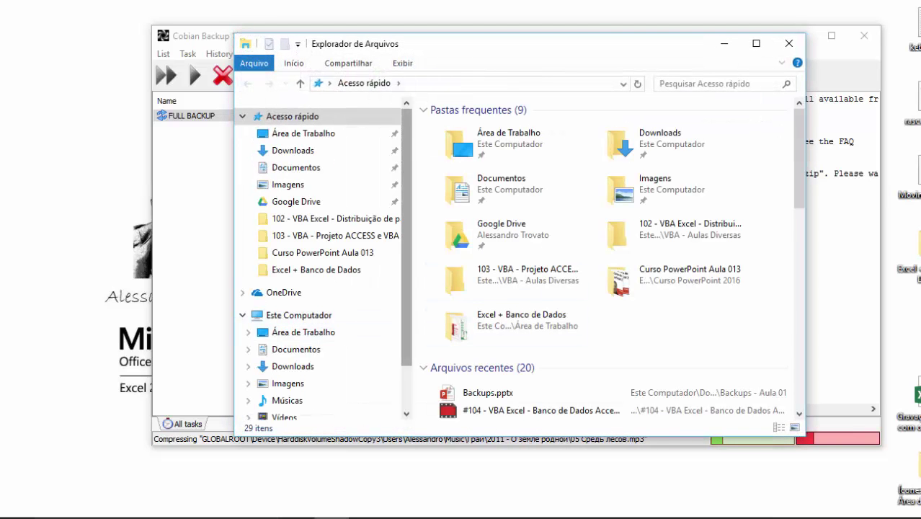
scroll(320, 346, "down", 2)
left_click(297, 372)
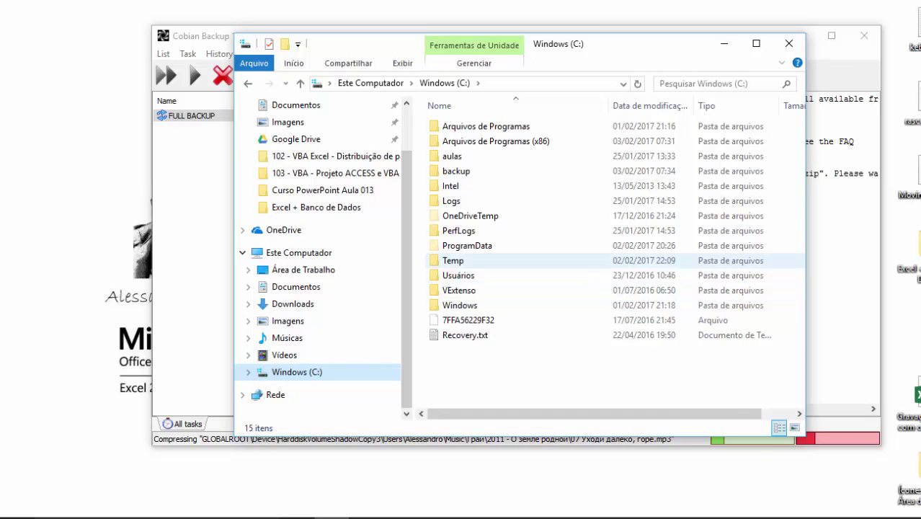
double_click(451, 259)
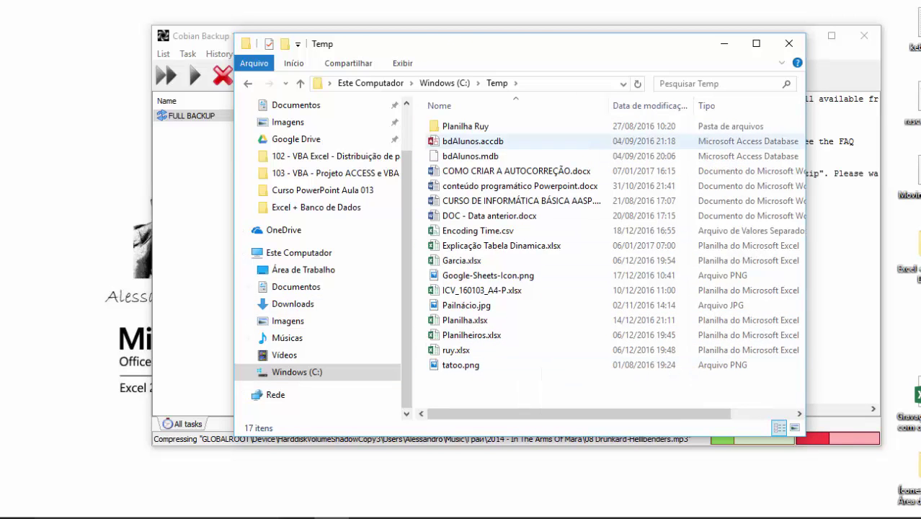
left_click_drag(433, 44, 384, 75)
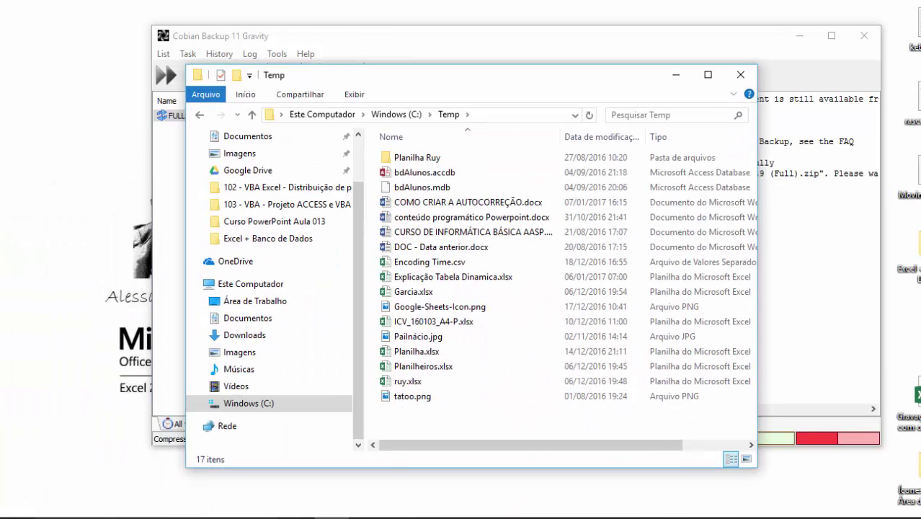
left_click(248, 403)
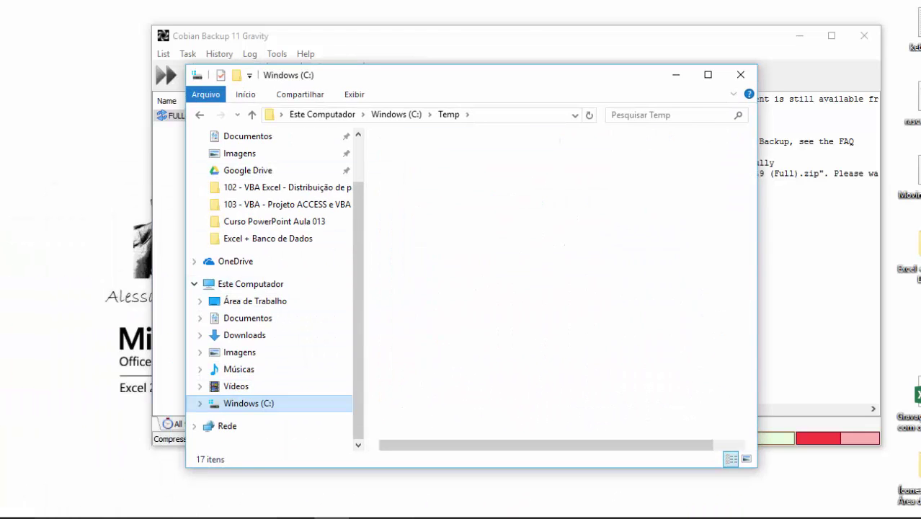
double_click(404, 202)
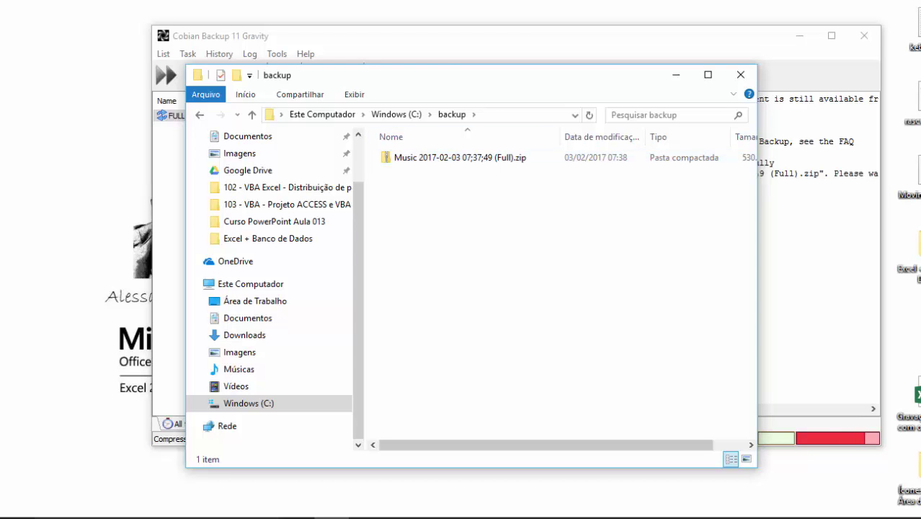
scroll(559, 288, "right", 2)
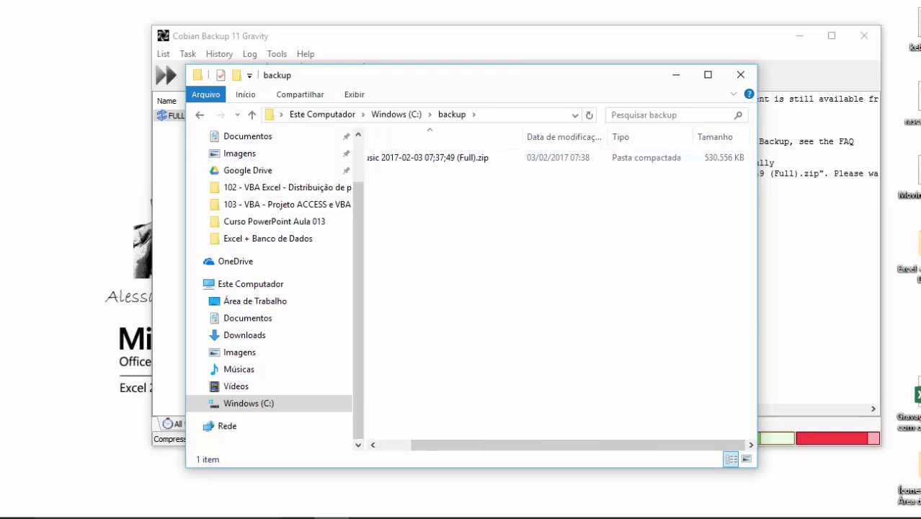
Step: Close File Explorer and, once the FULL BACKUP task has finished, close the Cobian Backup window
left_click(740, 75)
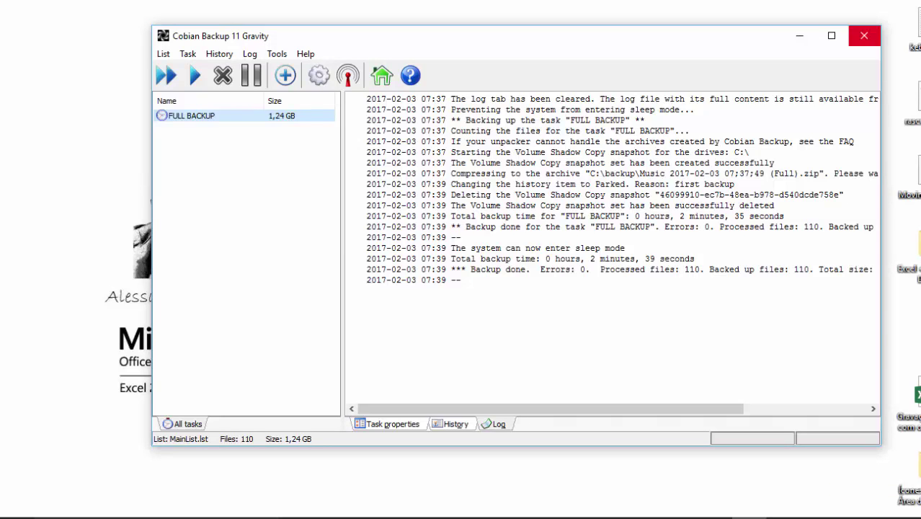
key("alt+F4")
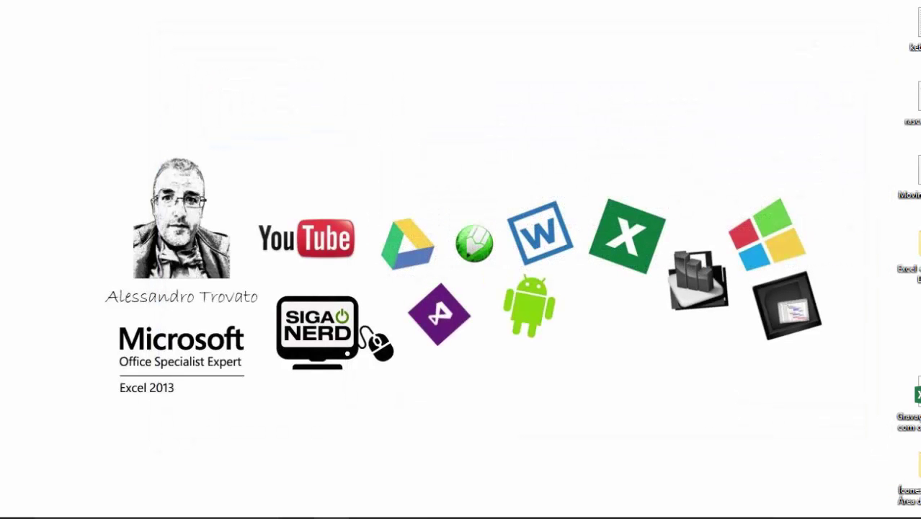
Step: Switch to File Explorer, inspect the finished Music zip archive's name and size in C:\backup, and close the window
key("super+e")
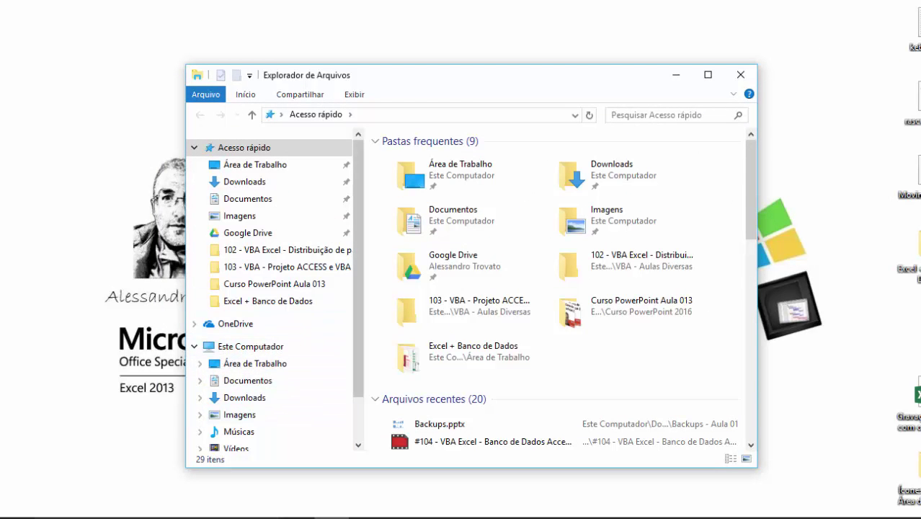
scroll(249, 400, "down", 2)
left_click(248, 403)
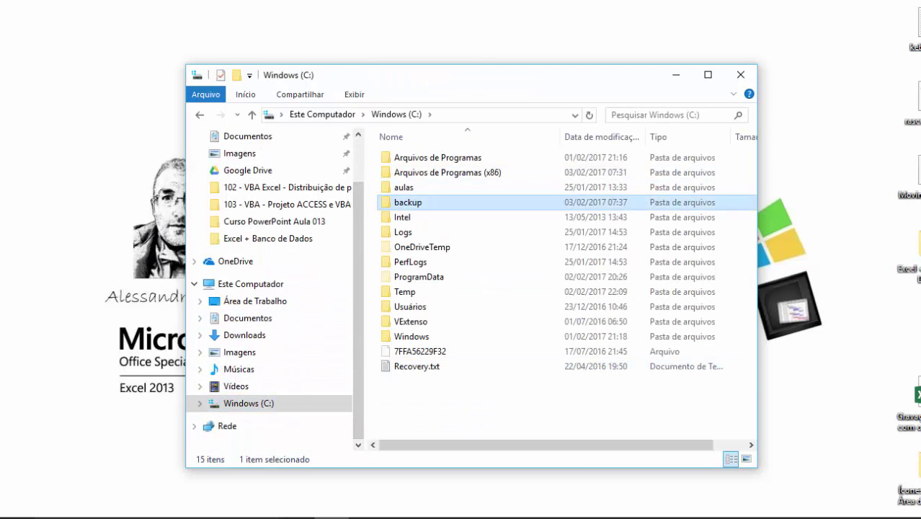
double_click(399, 204)
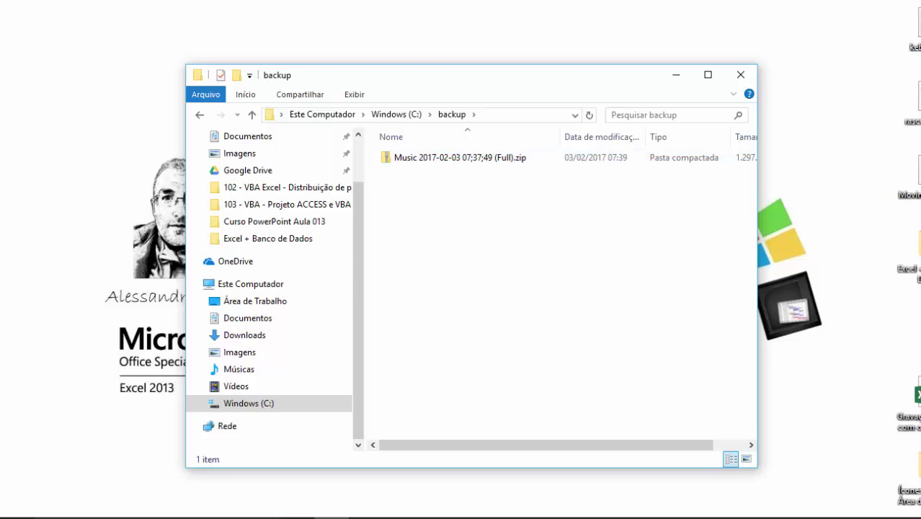
scroll(546, 445, "right", 2)
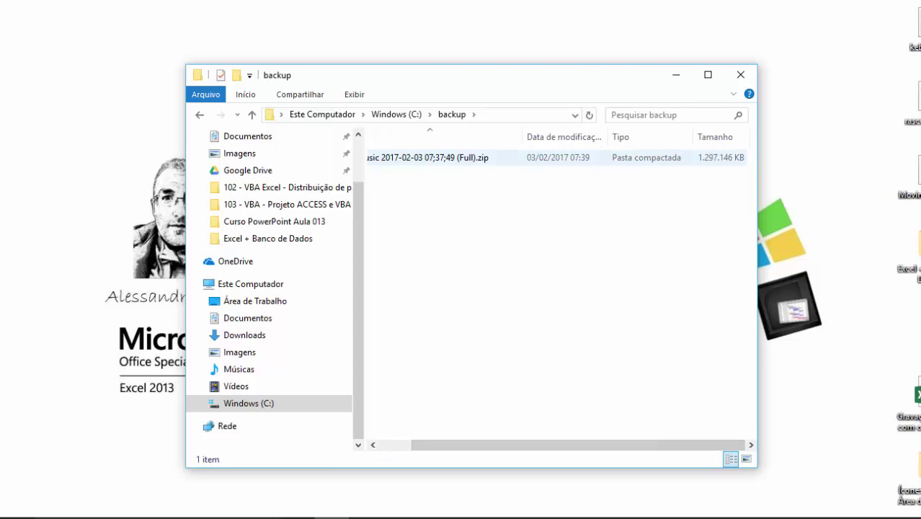
left_click(427, 157)
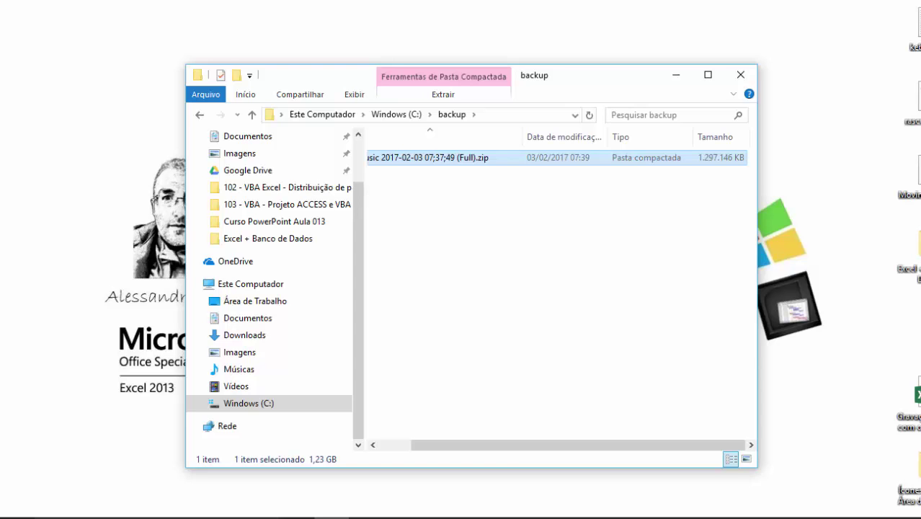
scroll(546, 445, "left", 2)
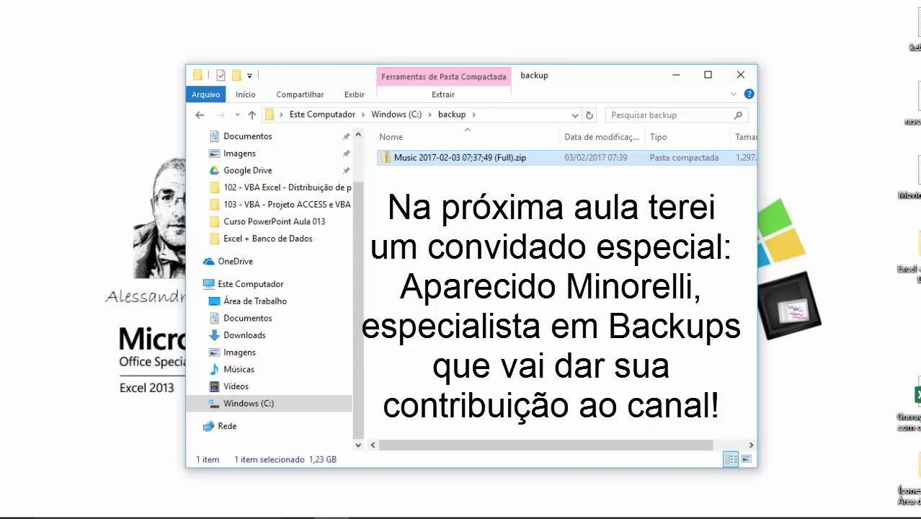
left_click(741, 74)
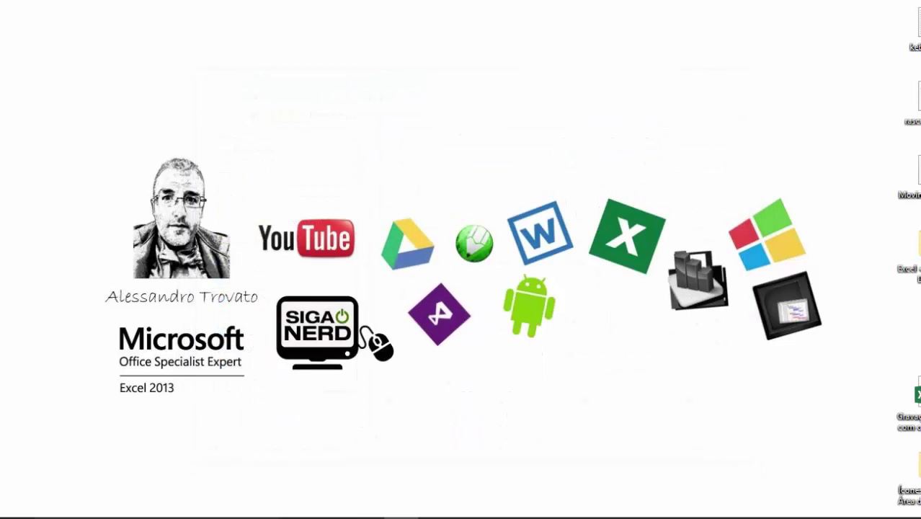